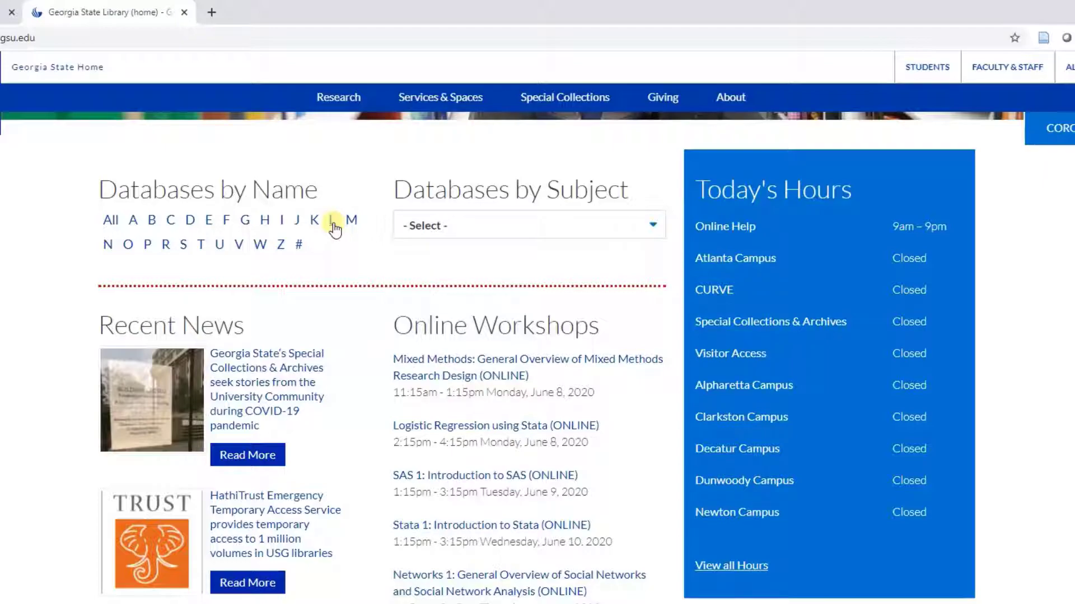
# - Open the Literature Online (LION) database from the library's alphabetical listing of databases under L
pyautogui.click(333, 220)
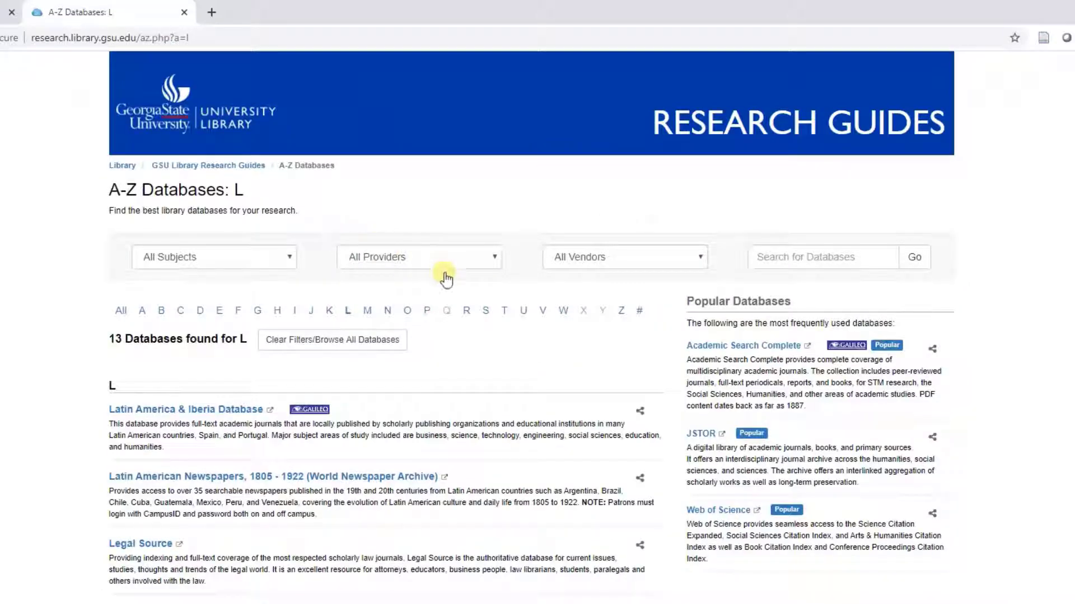
pyautogui.scroll(-10, 800, 397)
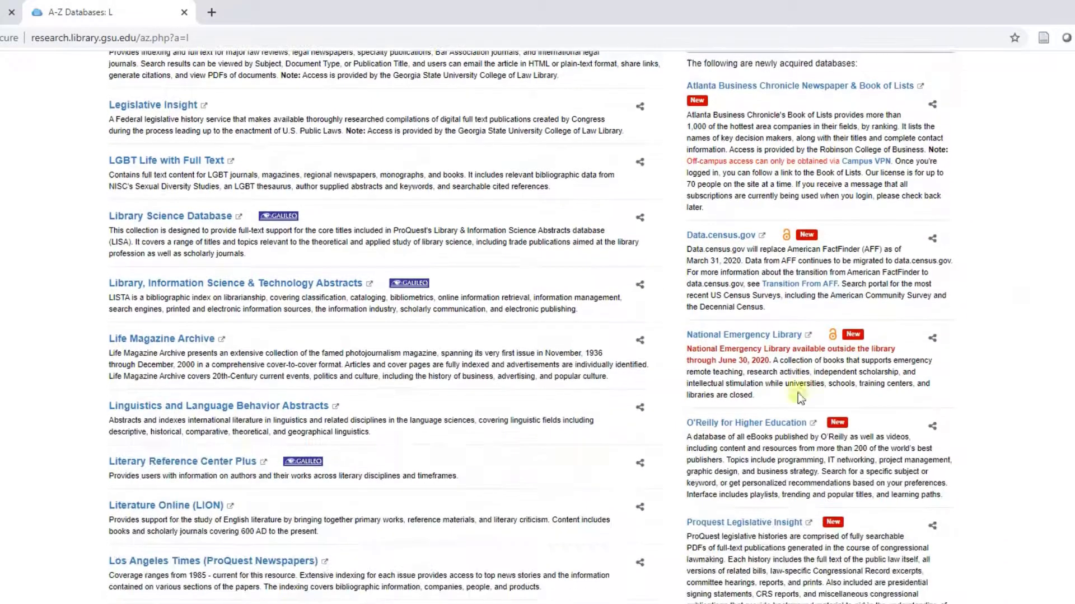
pyautogui.click(141, 506)
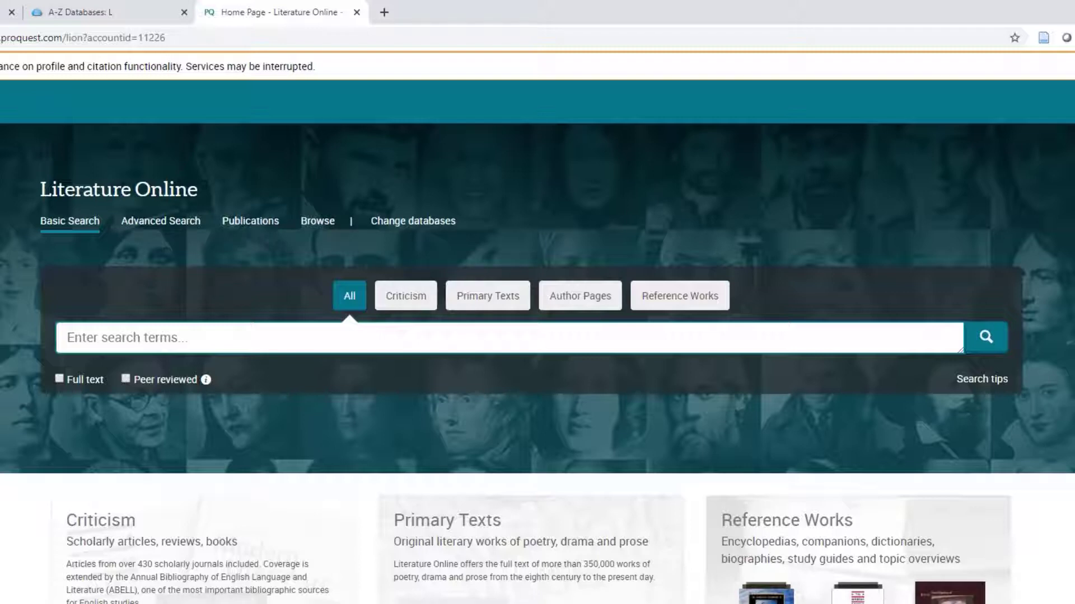
# - Search Literature Online for "edgar allan poe the raven" and look over the result groups by content type
pyautogui.write('edgar allan poe the raven')
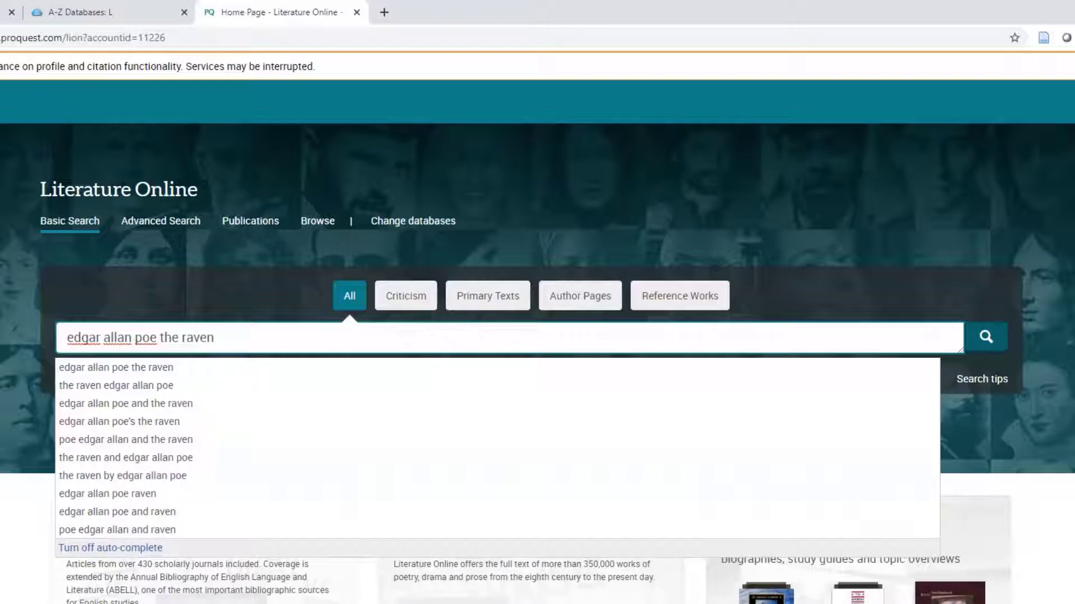
pyautogui.click(985, 337)
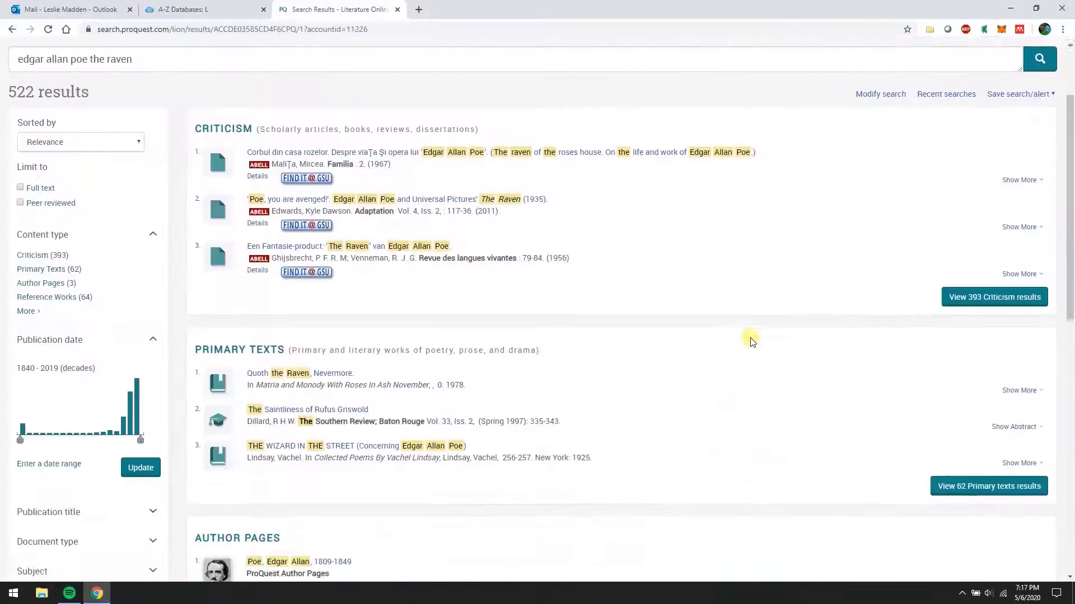
pyautogui.scroll(-6, 751, 340)
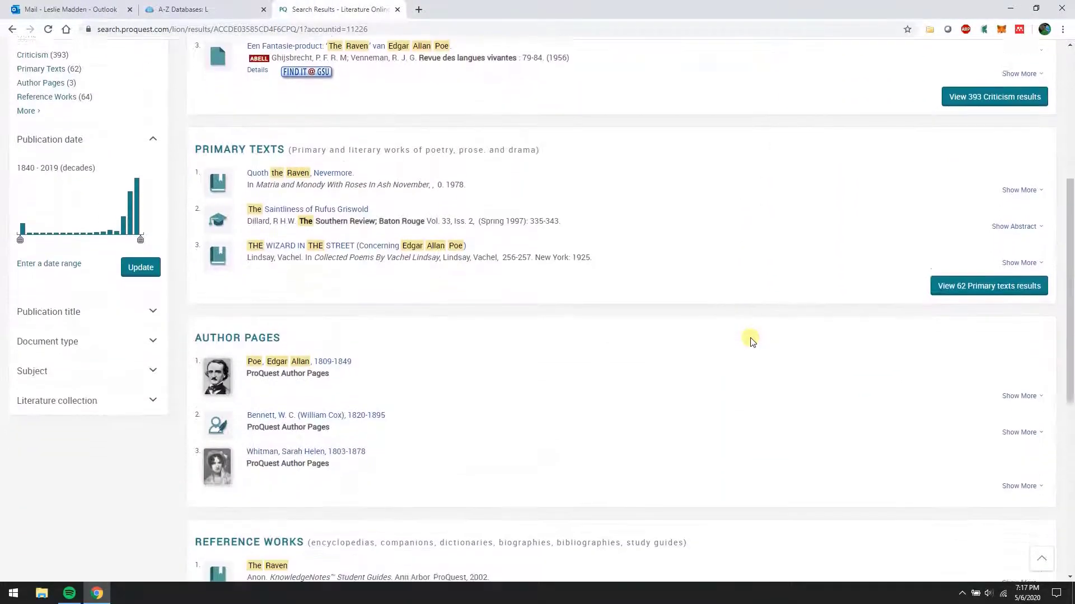
pyautogui.scroll(-2, 750, 340)
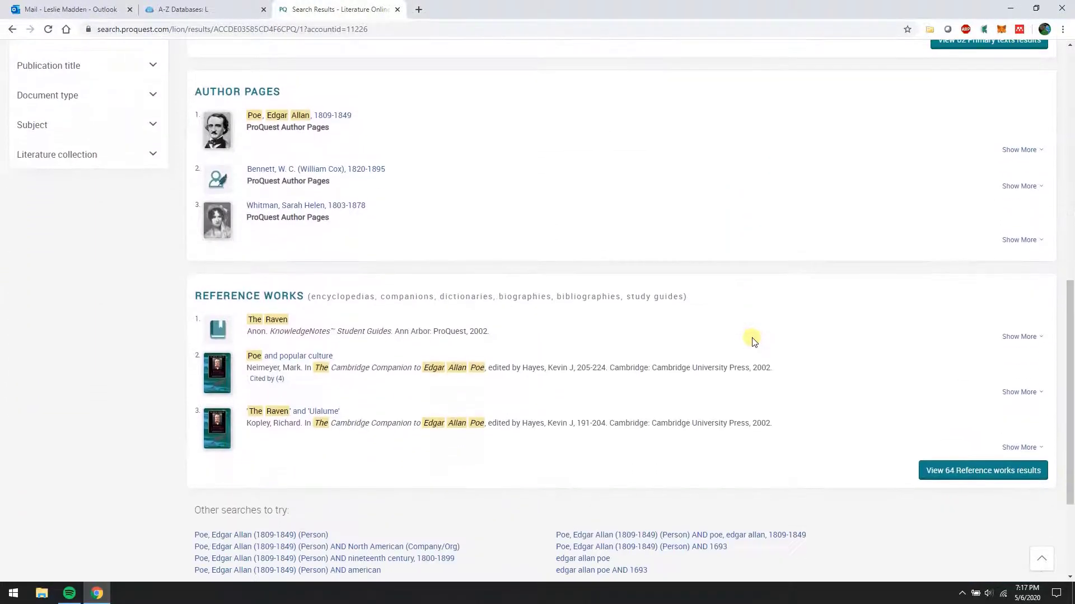
pyautogui.scroll(8, 751, 342)
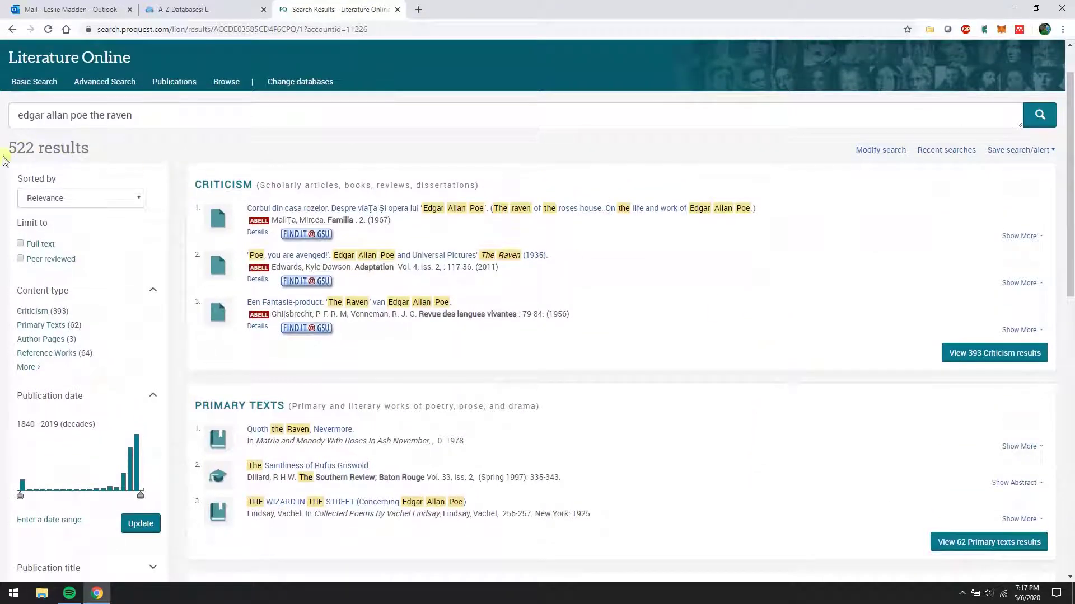
# - Limit the search results to full text and show the complete list of Criticism results
pyautogui.click(21, 244)
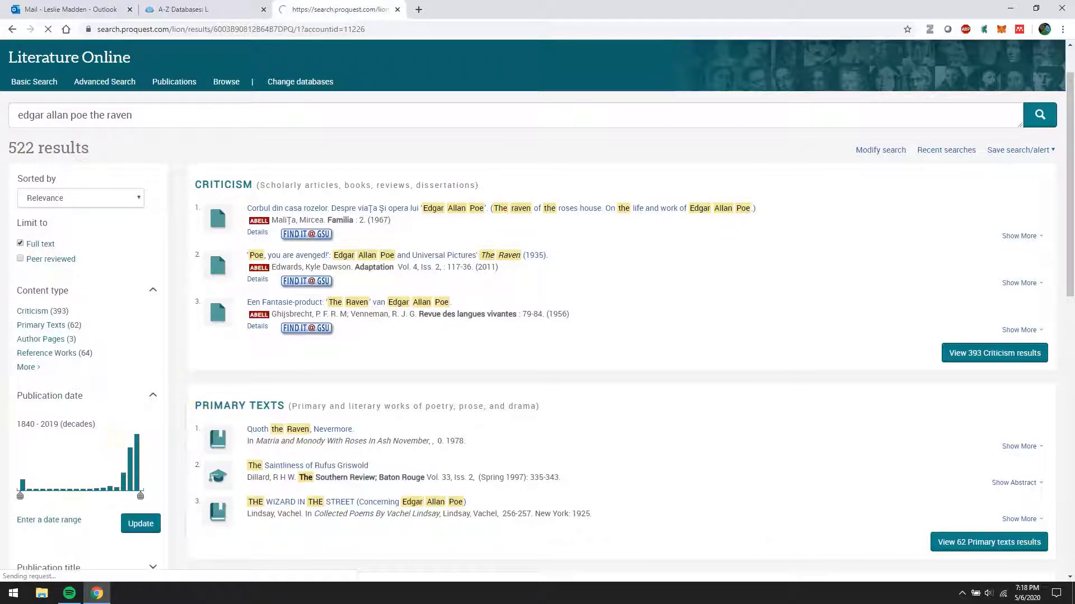
pyautogui.scroll(-3, 175, 348)
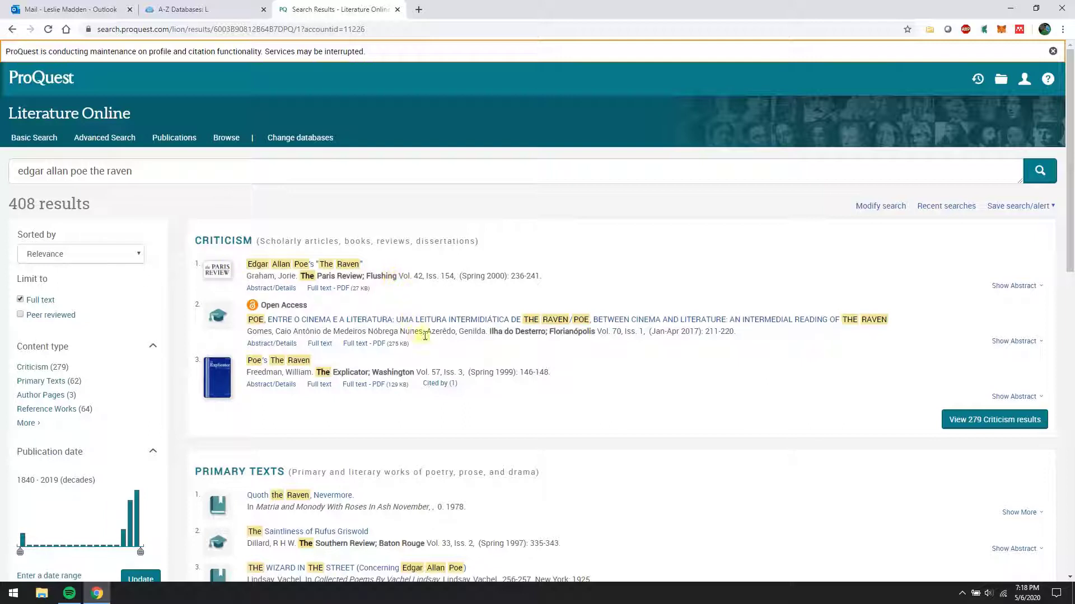
pyautogui.click(1022, 426)
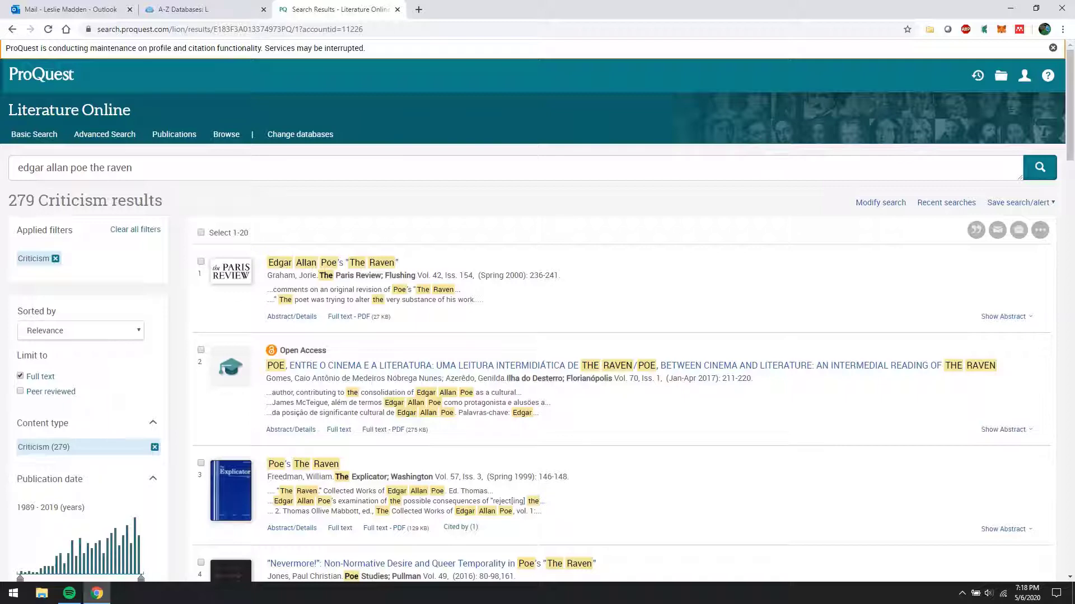
# - Open the article "Poe's The Raven" from The Explicator and skim its abstract and full text
pyautogui.scroll(-3, 979, 422)
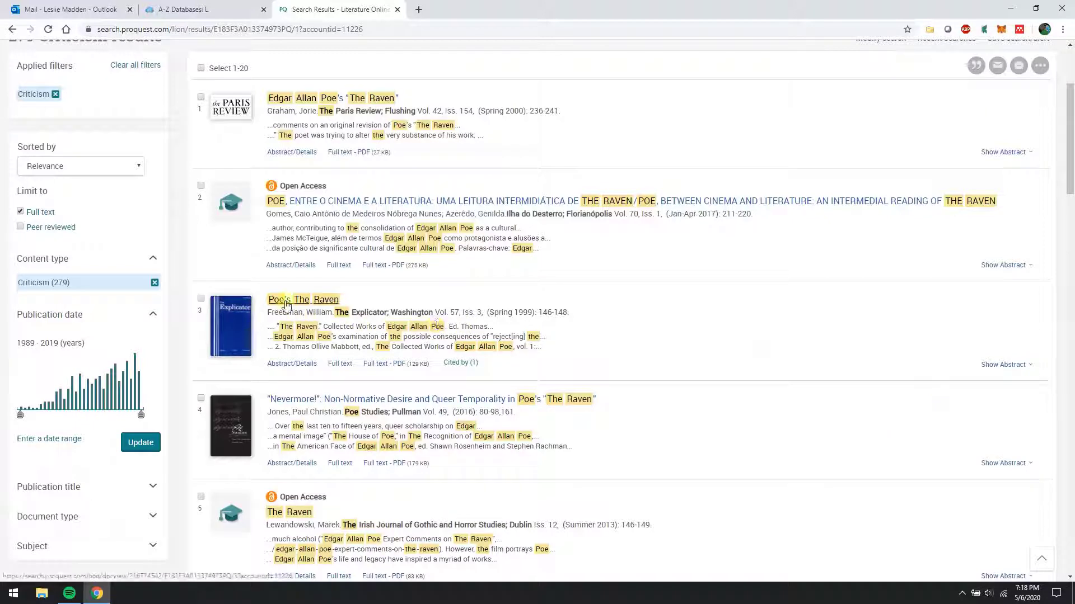
pyautogui.click(309, 300)
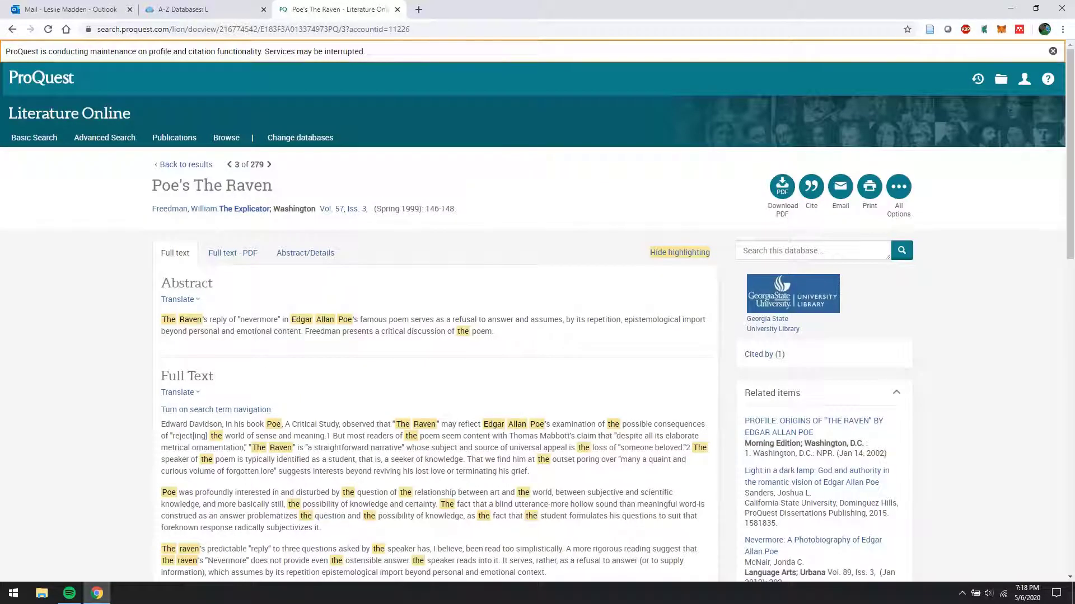
pyautogui.scroll(-3, 319, 306)
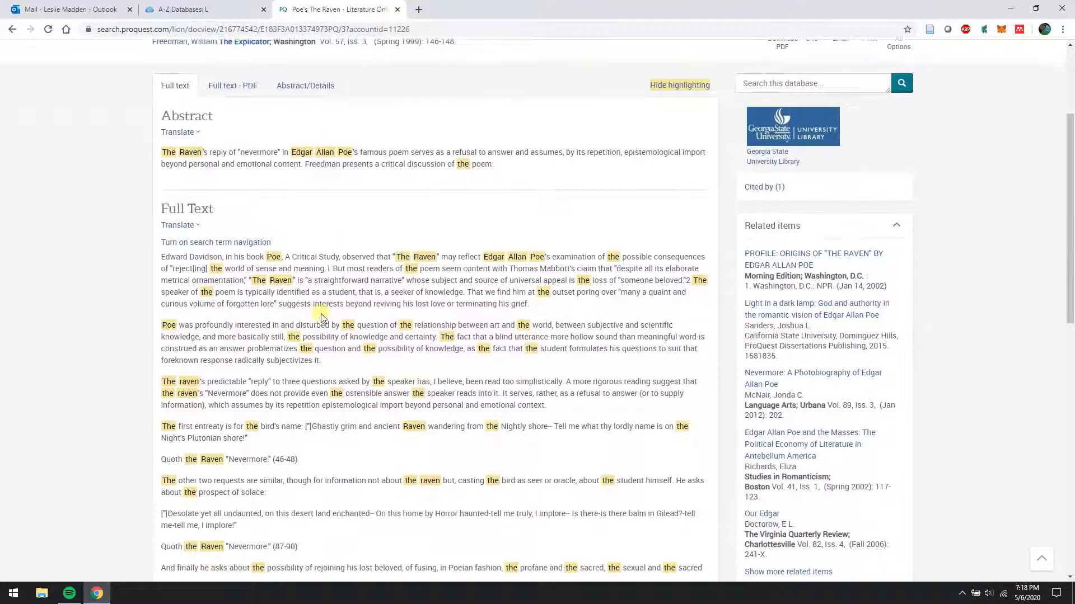
pyautogui.scroll(2, 319, 307)
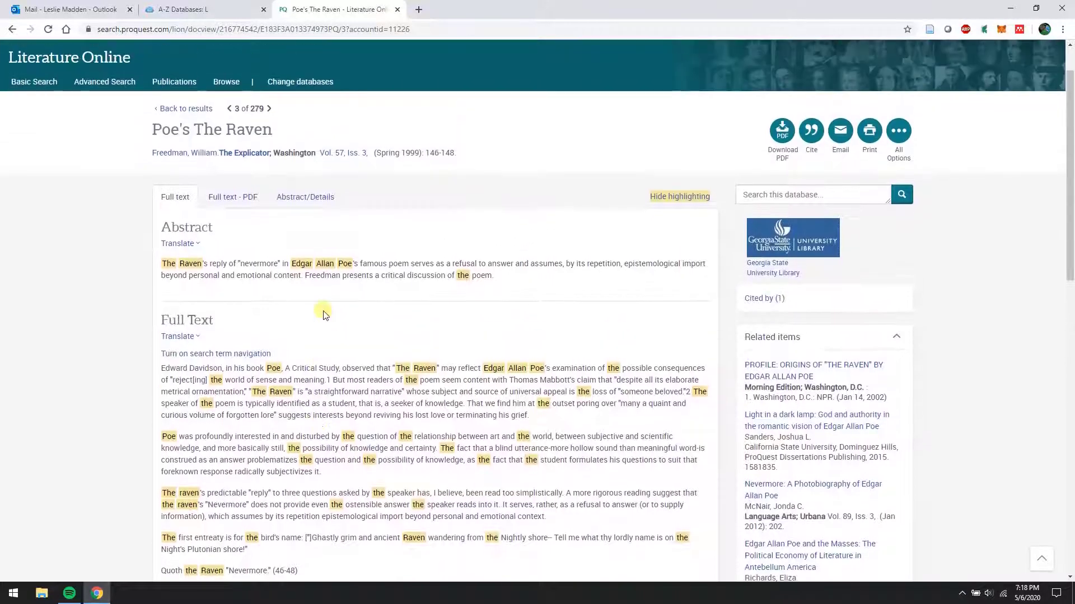
# - View the PDF version of the article and look through its first page
pyautogui.click(235, 201)
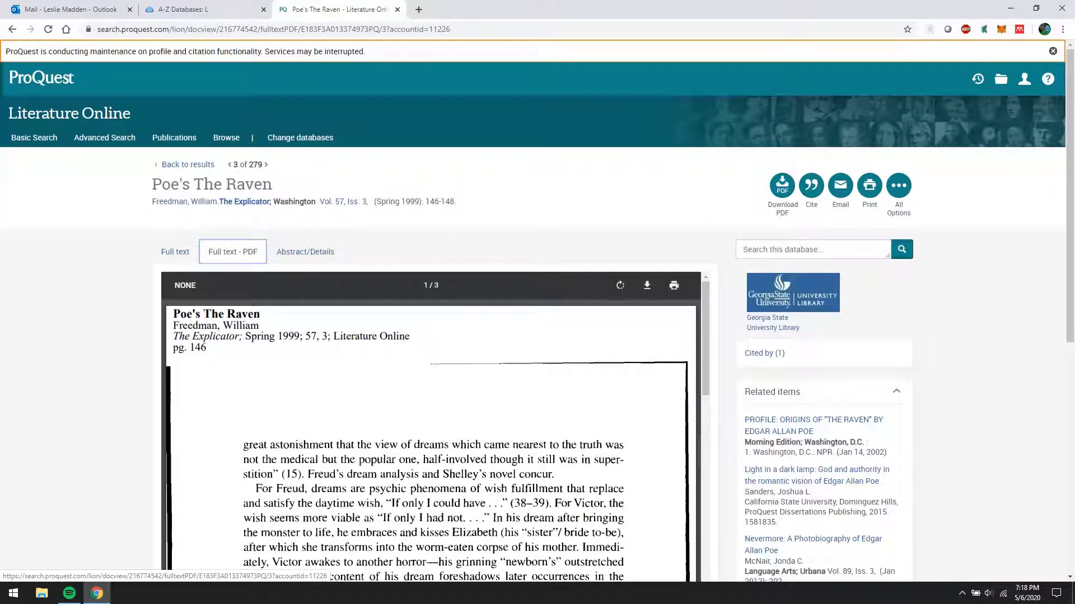
pyautogui.scroll(-8, 649, 336)
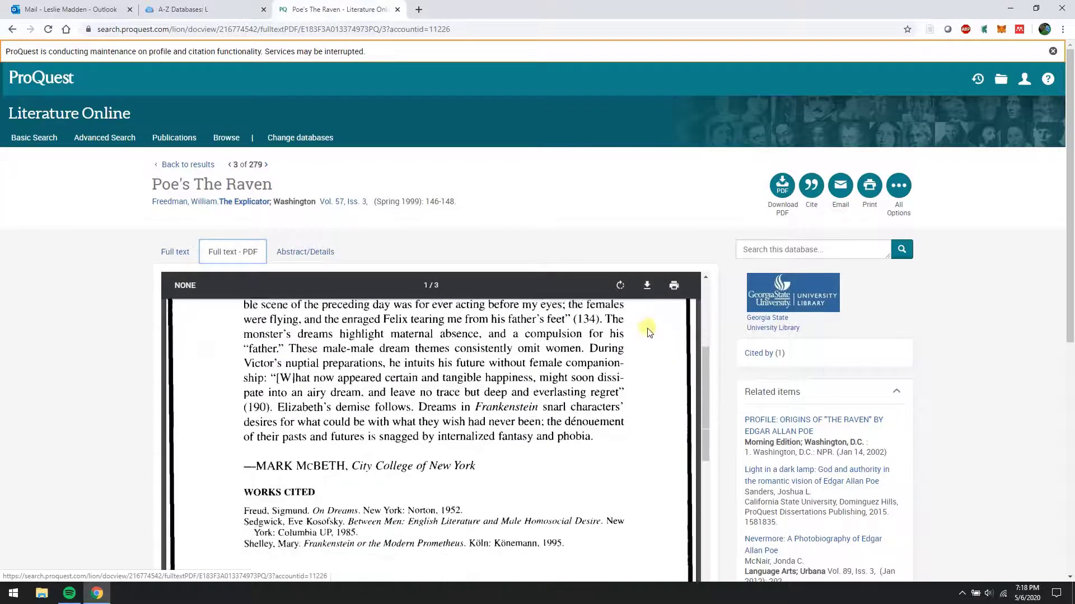
pyautogui.scroll(-3, 652, 341)
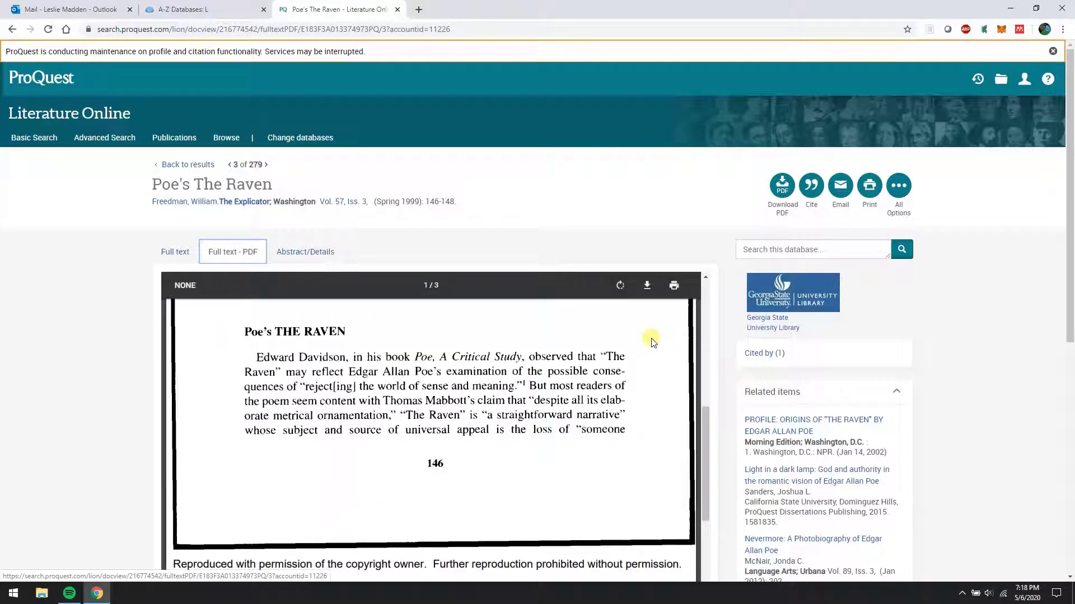
pyautogui.scroll(8, 650, 341)
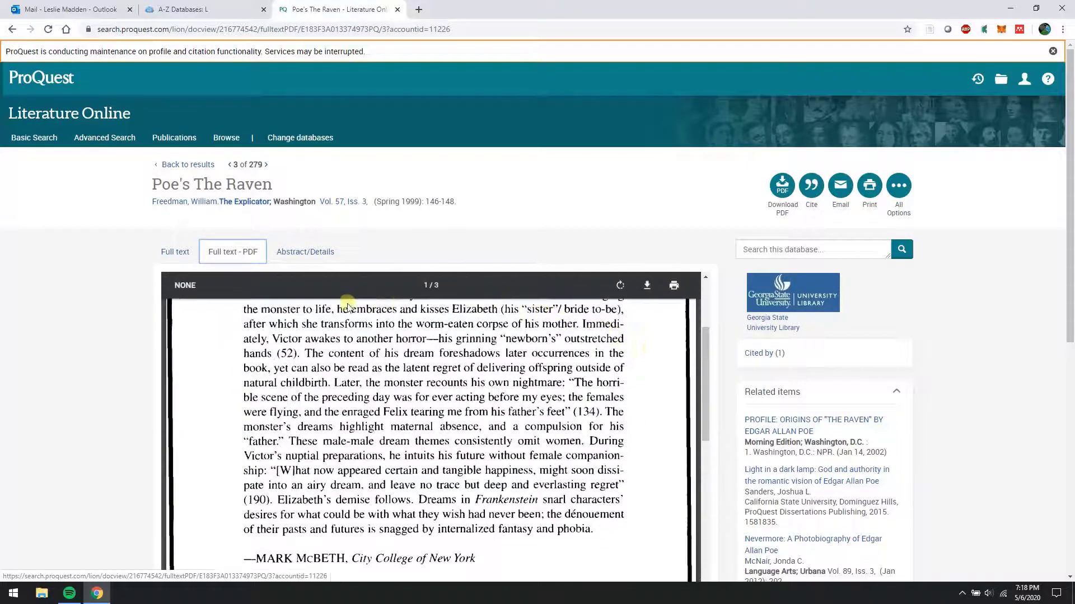
# - Examine the article's abstract and publication details, along with its related items and indexing terms
pyautogui.click(305, 255)
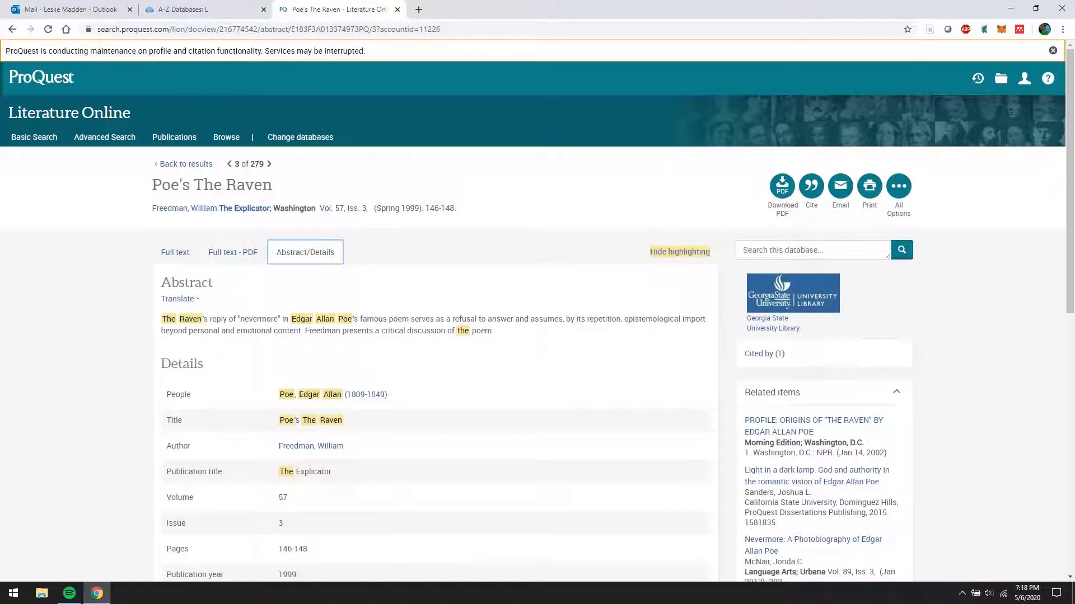
pyautogui.scroll(-4, 630, 386)
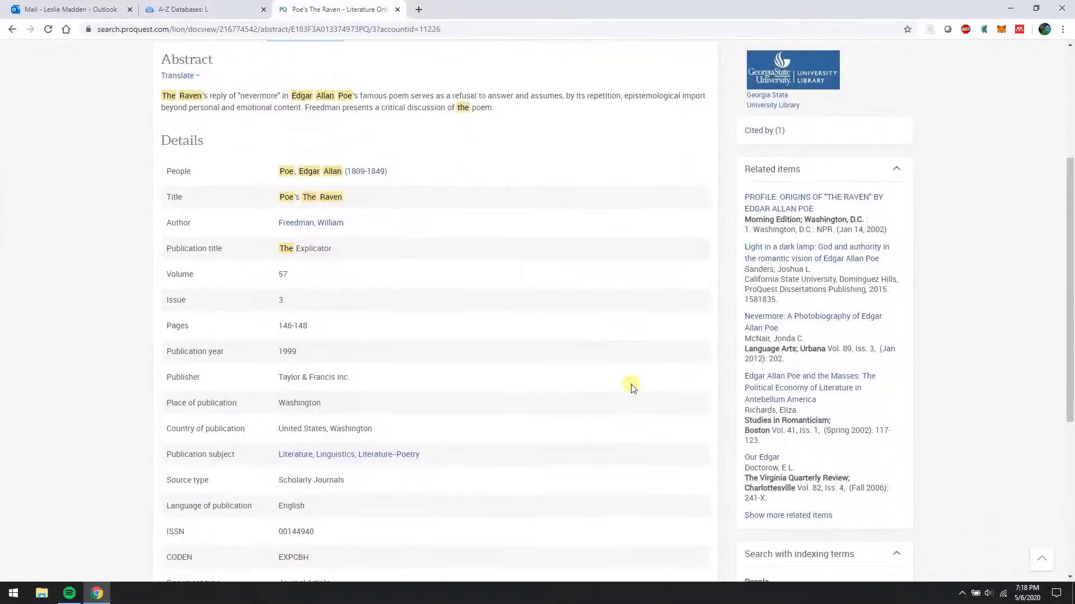
pyautogui.scroll(-5, 630, 386)
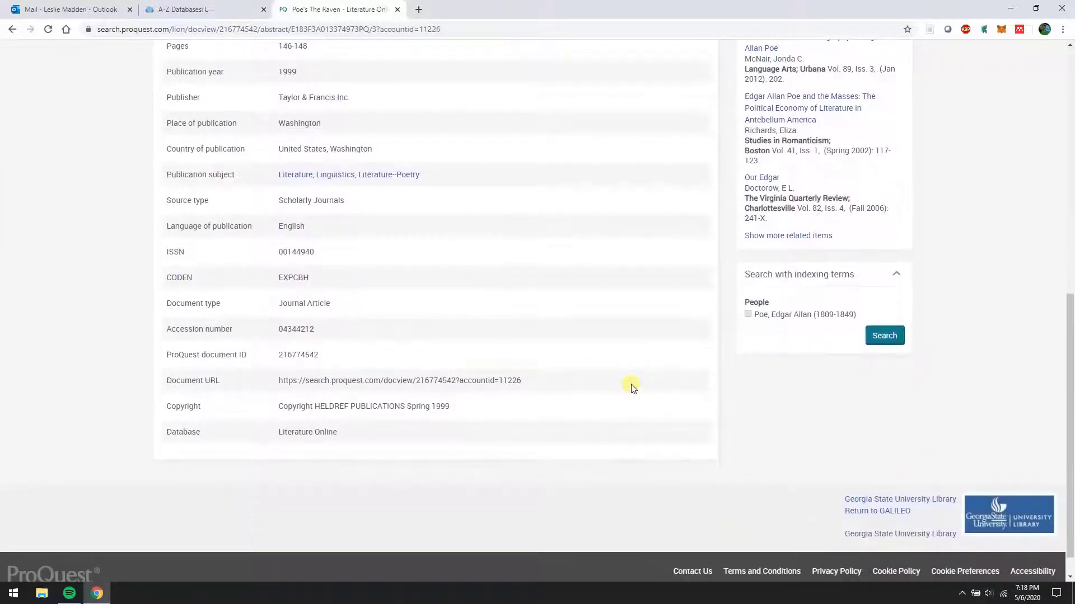
pyautogui.scroll(8, 631, 387)
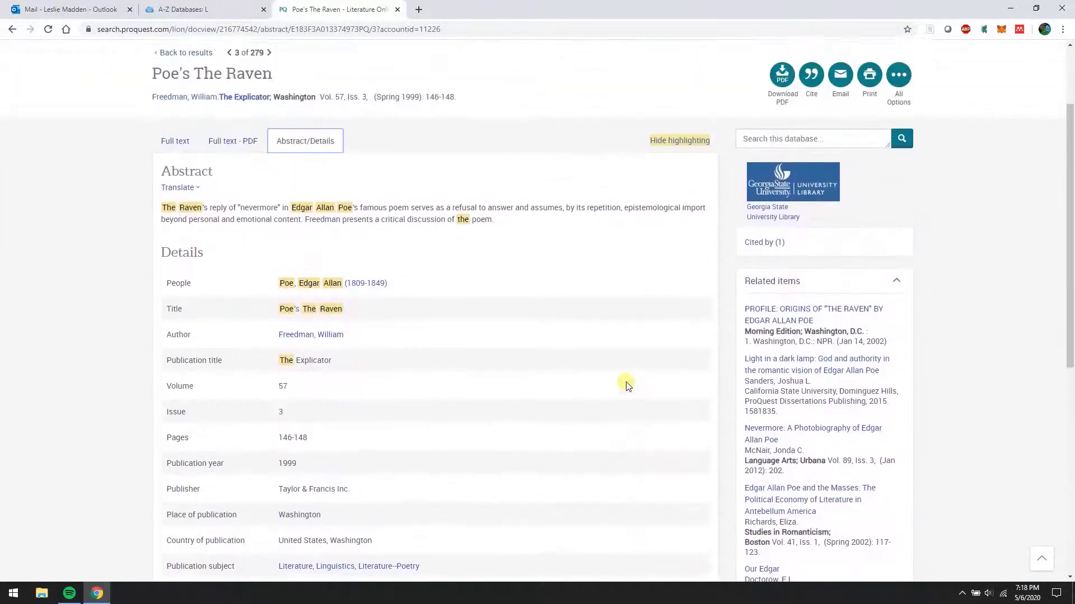
pyautogui.scroll(-3, 628, 386)
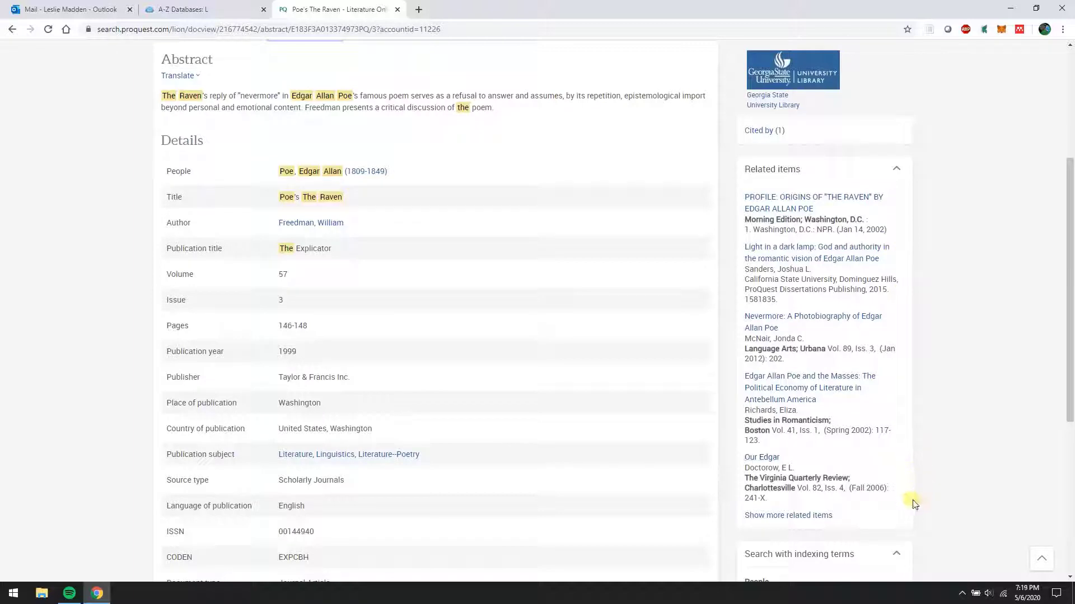
pyautogui.scroll(-2, 937, 486)
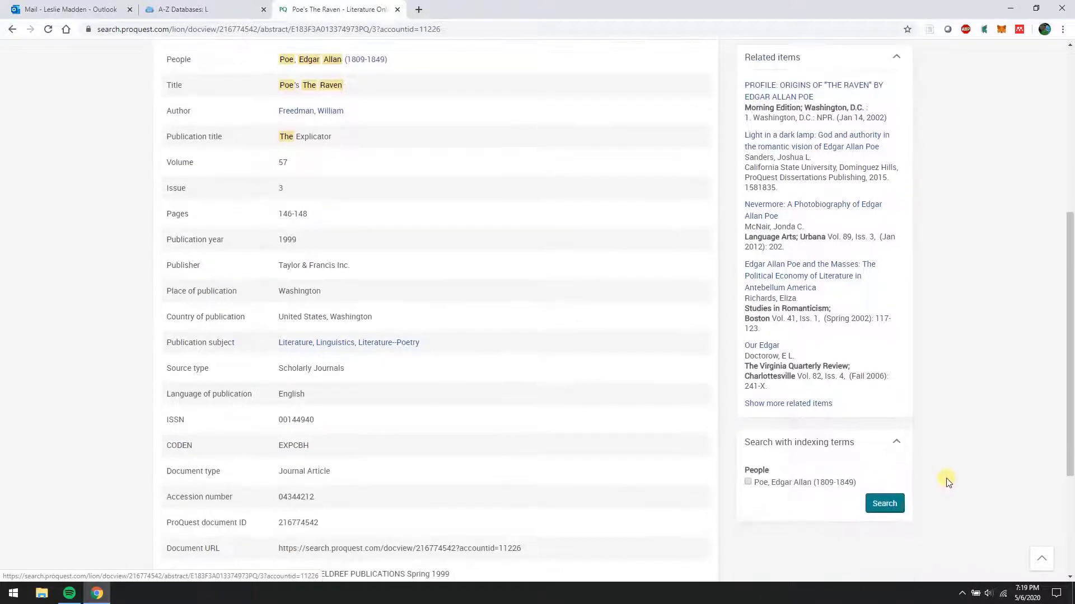
pyautogui.scroll(2, 944, 477)
pyautogui.scroll(4, 942, 474)
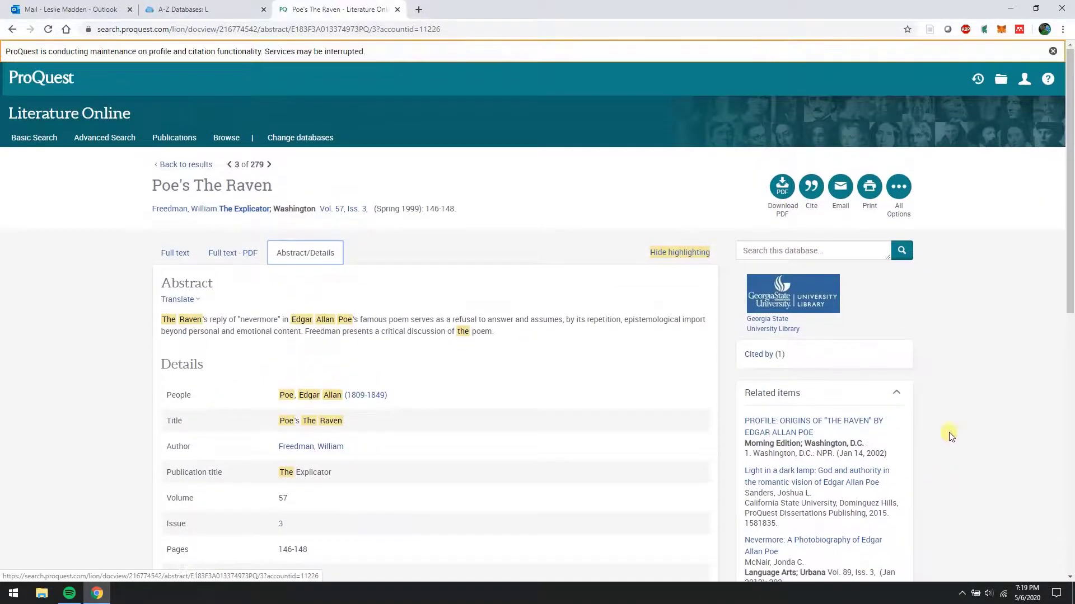
# - Generate the article's citation in MLA 8th Edition style, and close the citation window
pyautogui.click(806, 193)
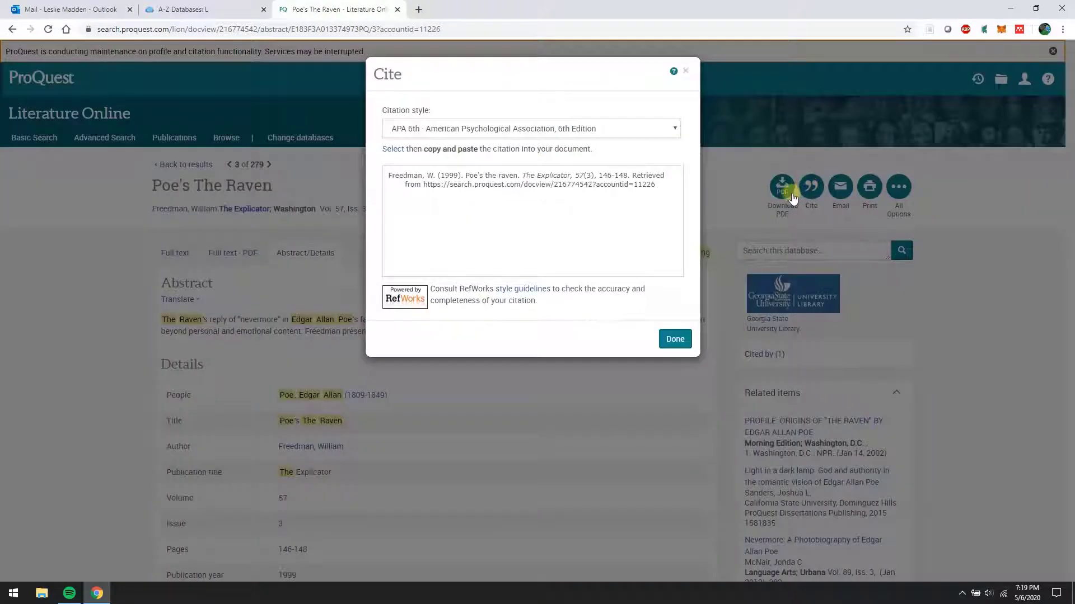
pyautogui.click(675, 132)
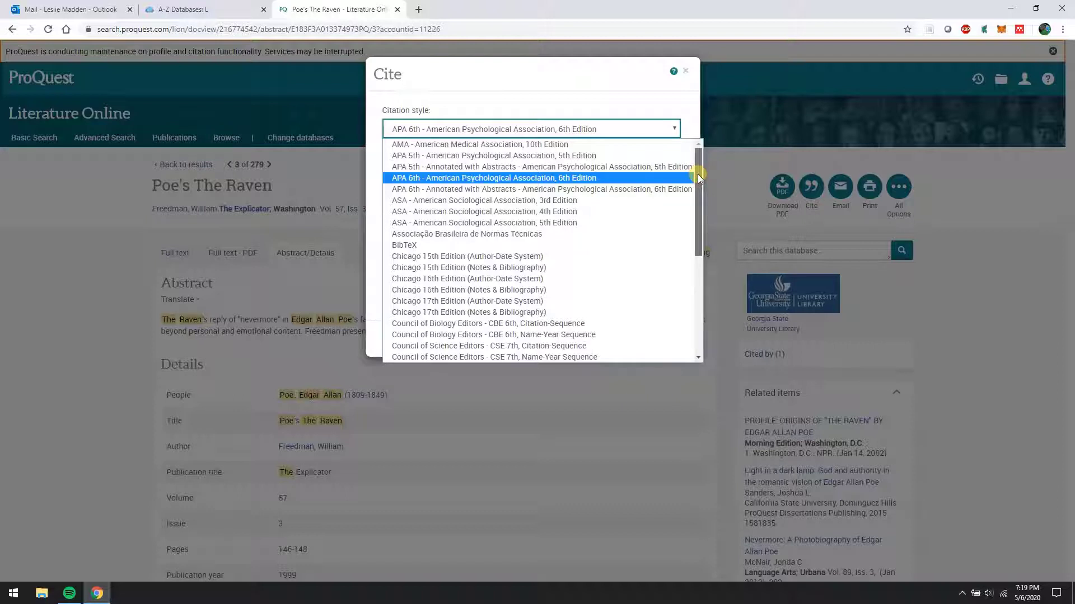
pyautogui.moveTo(699, 178); pyautogui.dragTo(714, 279)
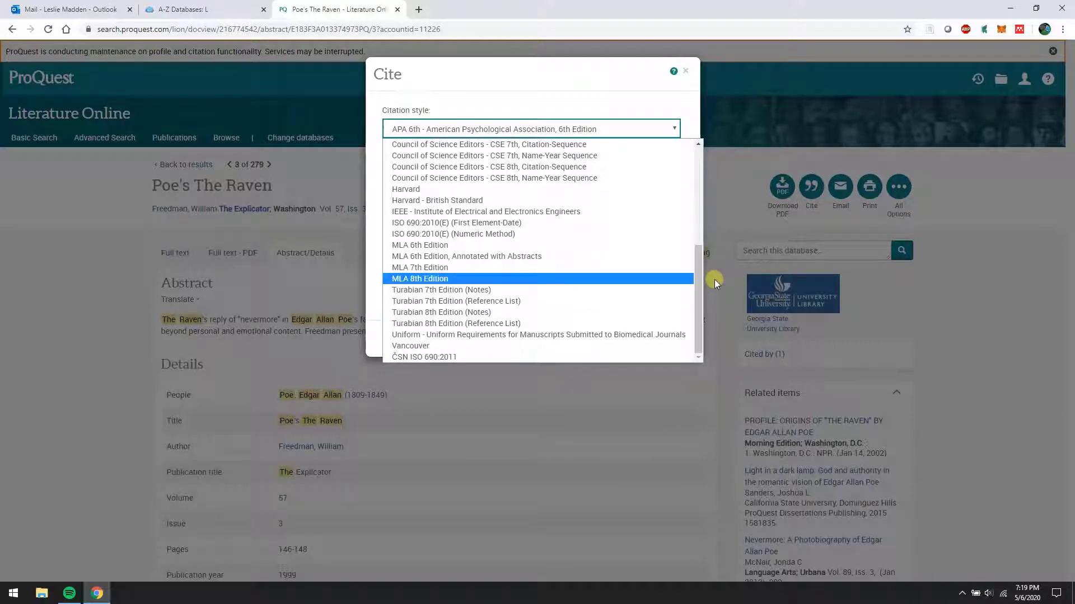
pyautogui.click(469, 280)
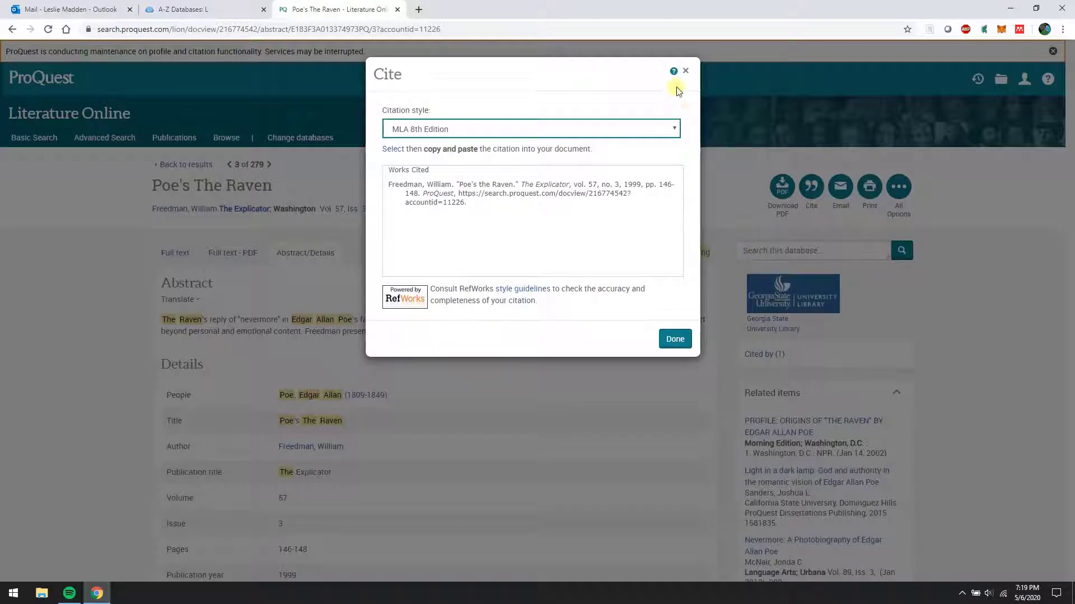
pyautogui.click(686, 73)
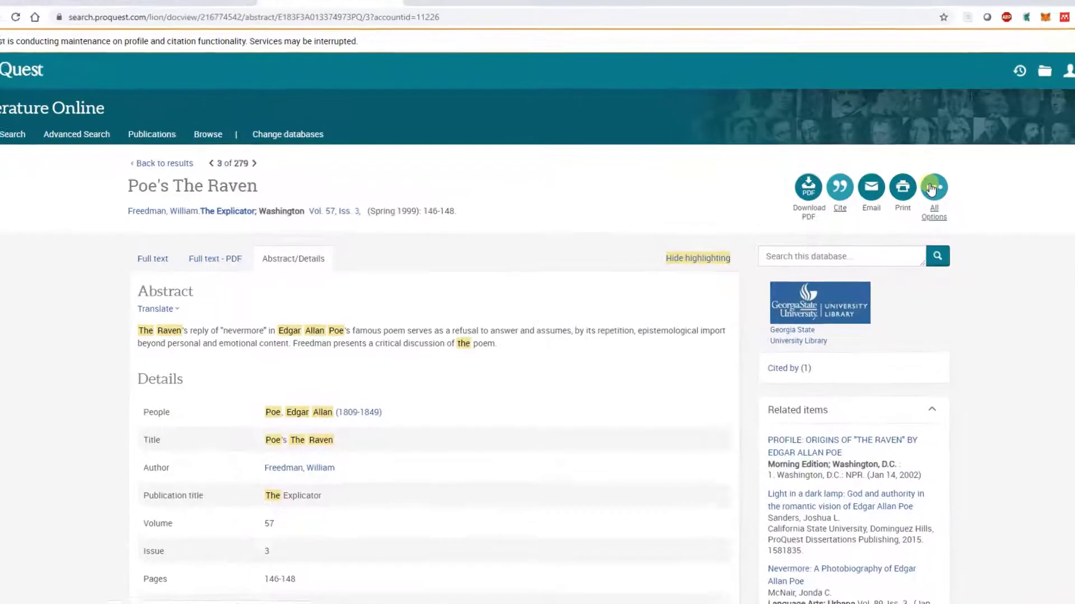
# - Review all the save, cloud and citation export options for the article, and close them
pyautogui.click(896, 187)
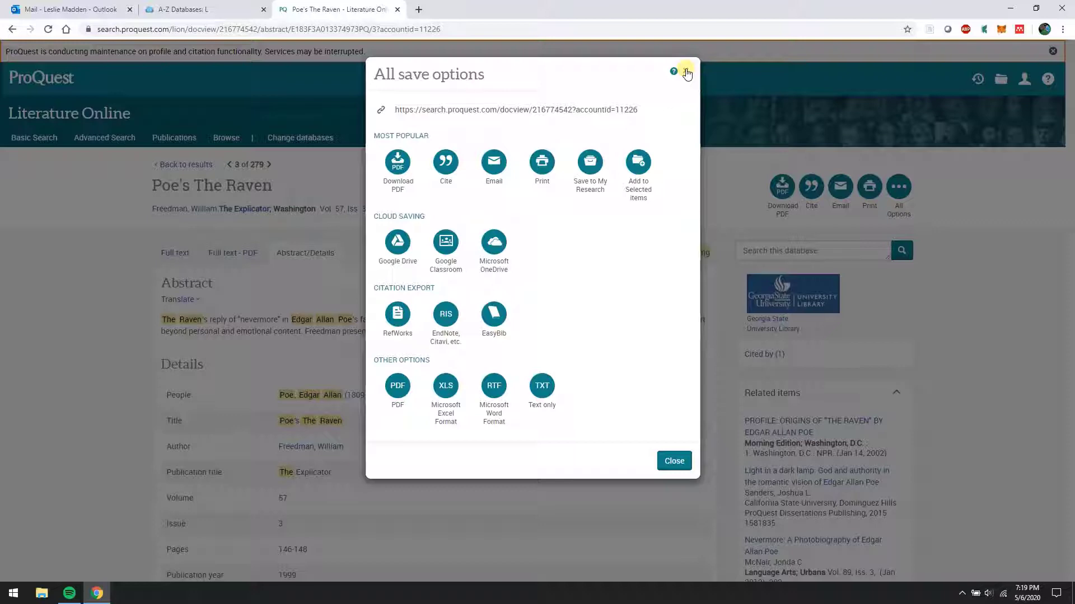
pyautogui.click(687, 73)
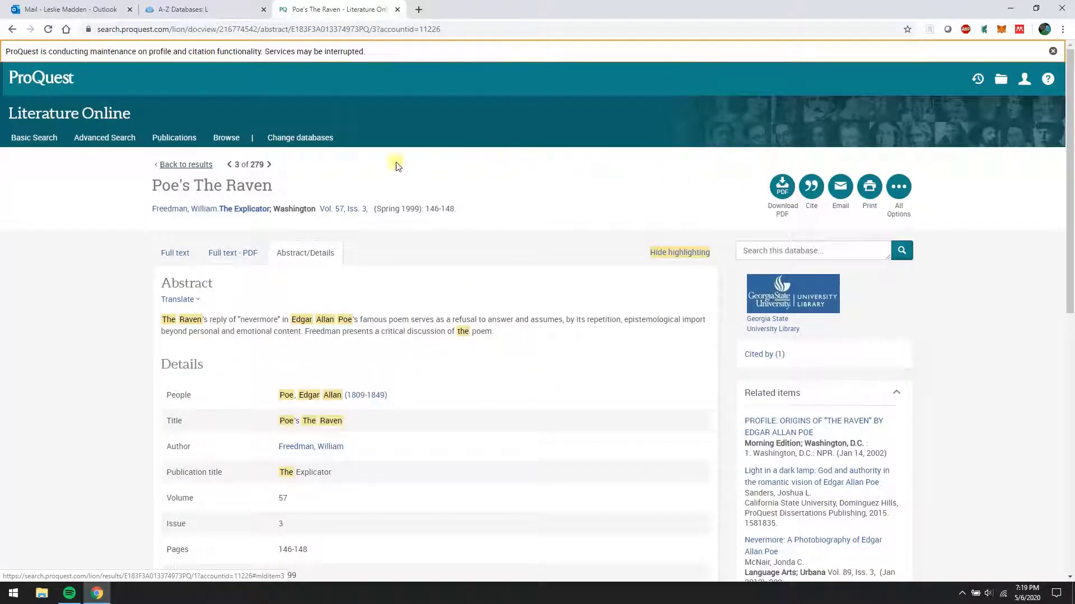
# - Return to the search results and remove the Criticism filter to show all content types, down to the primary texts
pyautogui.click(183, 166)
pyautogui.scroll(3, 708, 163)
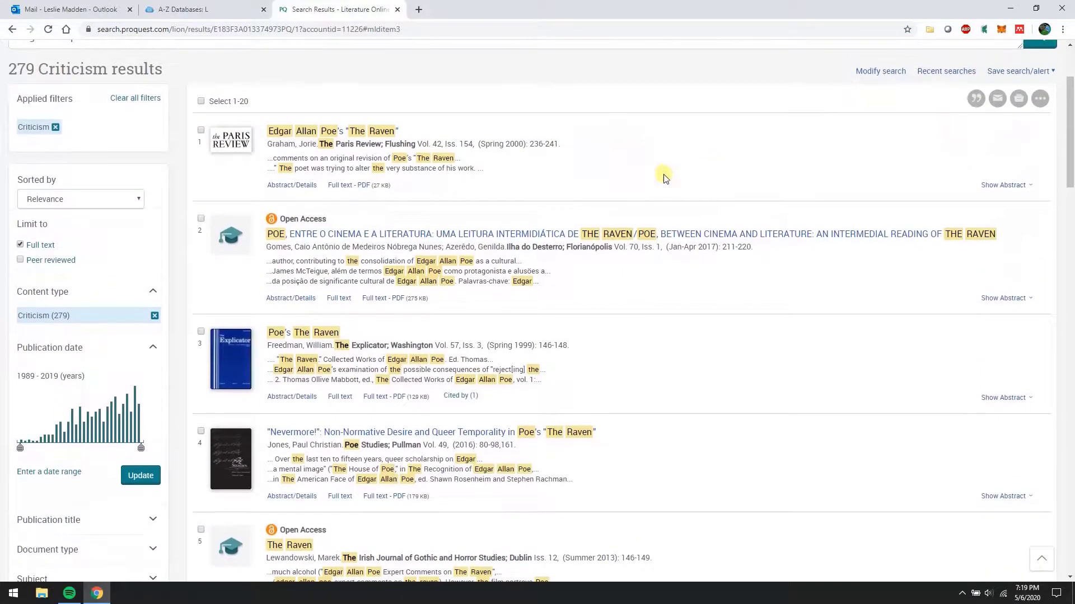
pyautogui.click(55, 128)
pyautogui.scroll(-3, 894, 440)
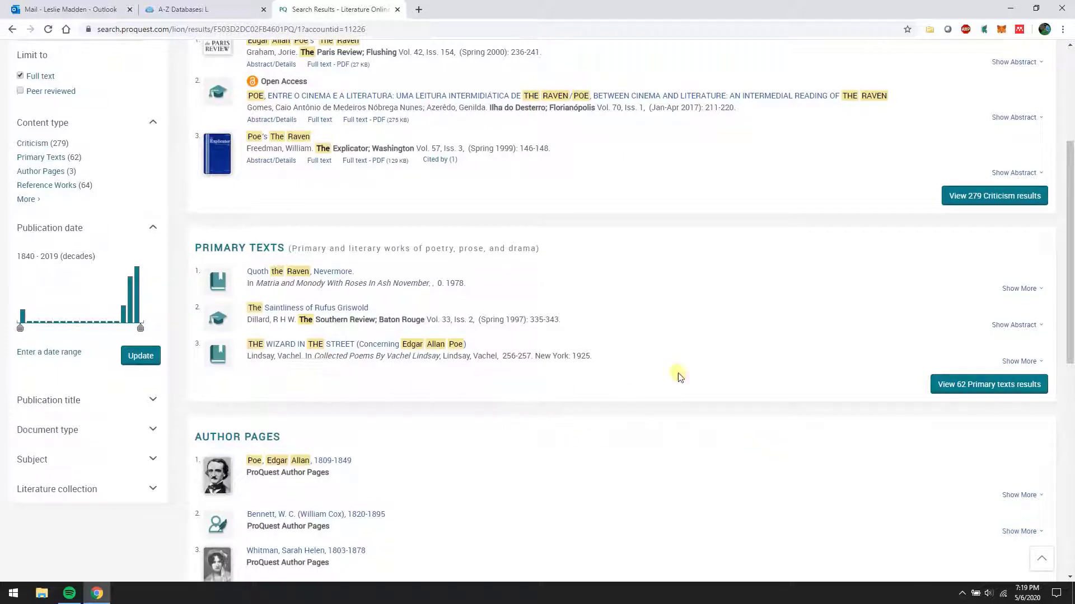
# - List all Primary Texts results and open Poe's "THE RAVEN." from the 1845 edition of The Raven and Other Poems
pyautogui.click(977, 391)
pyautogui.scroll(-3, 672, 325)
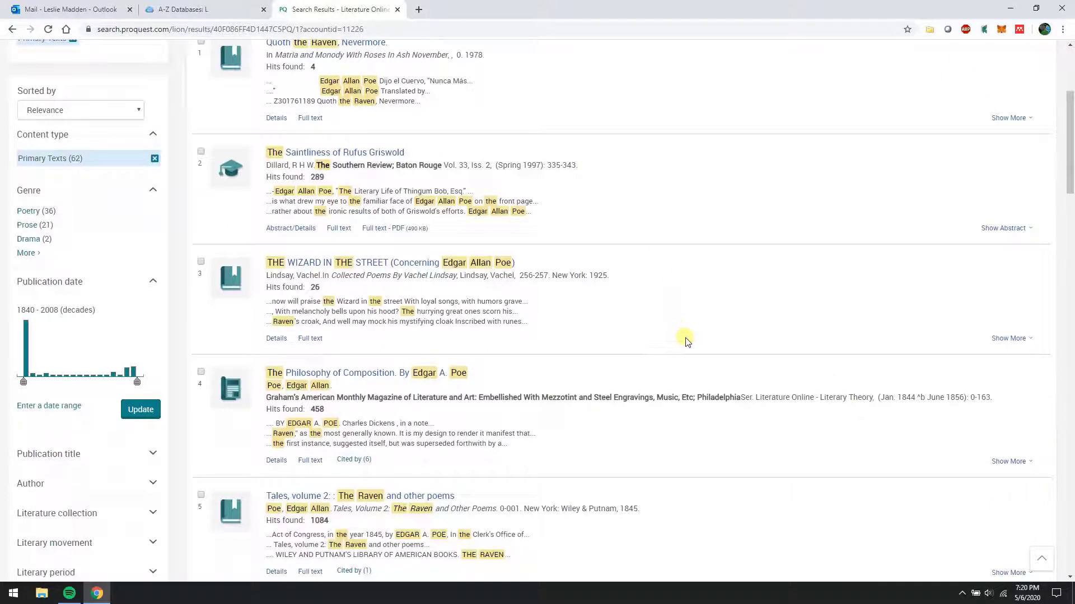
pyautogui.scroll(-4, 688, 344)
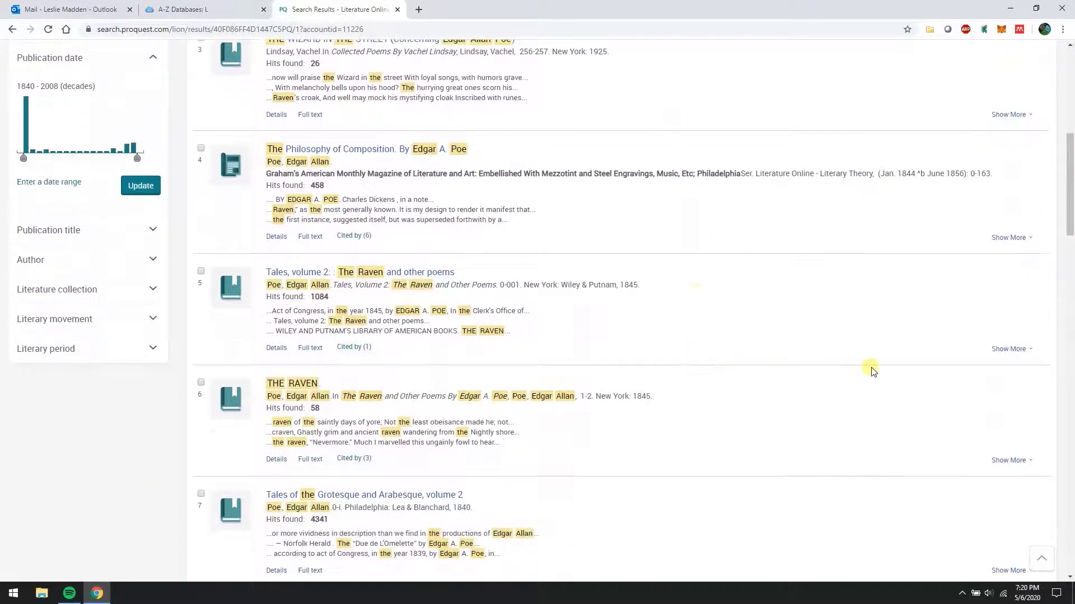
pyautogui.click(302, 384)
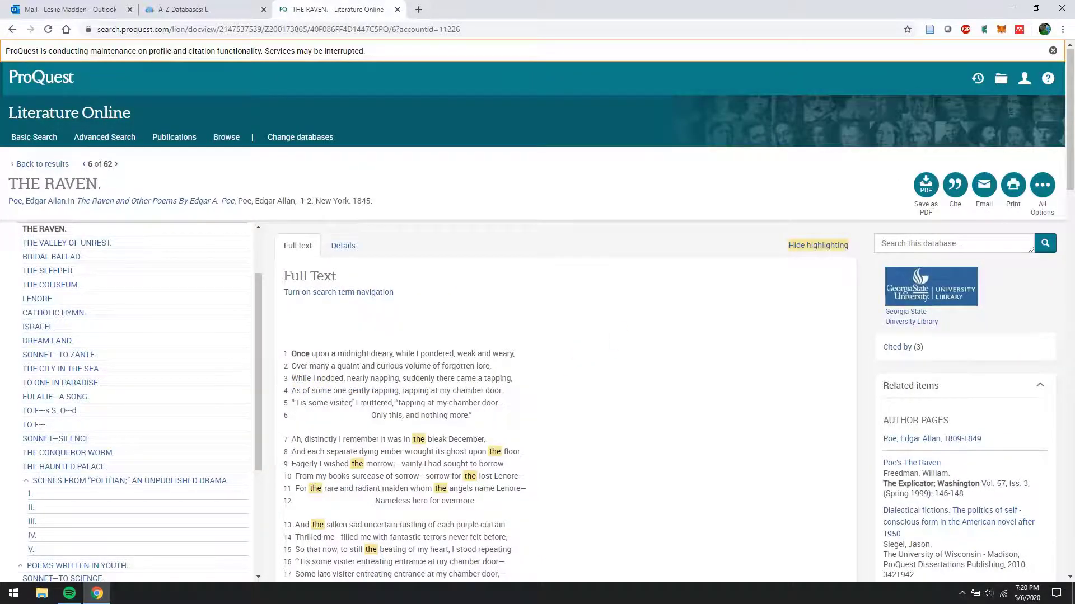
# - Skim the full text of the poem and look over the save, cite, email and print options
pyautogui.scroll(-3, 688, 330)
pyautogui.scroll(-5, 693, 333)
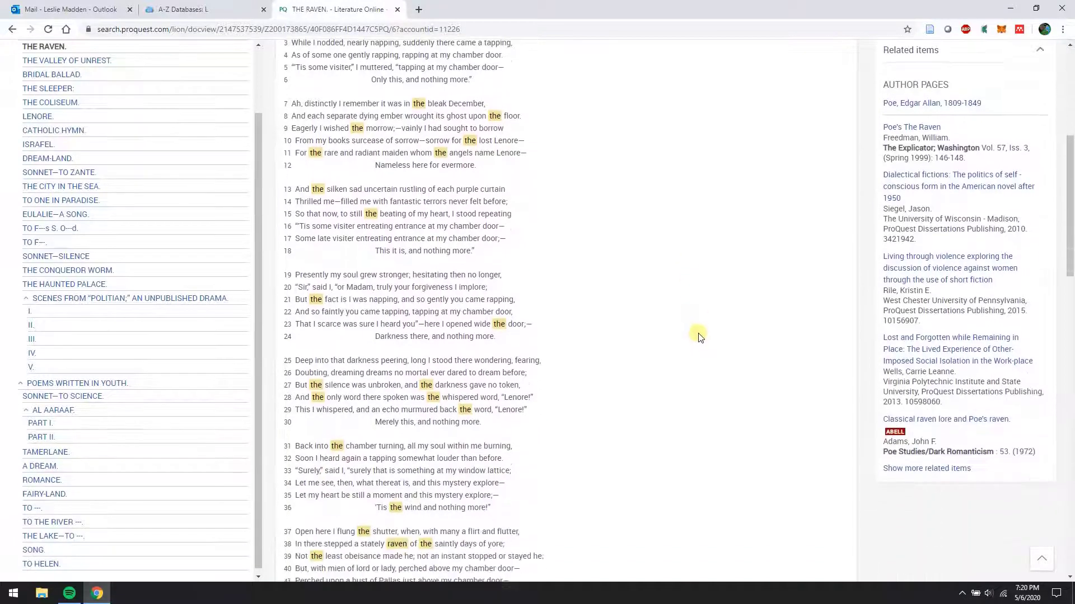
pyautogui.scroll(-5, 701, 339)
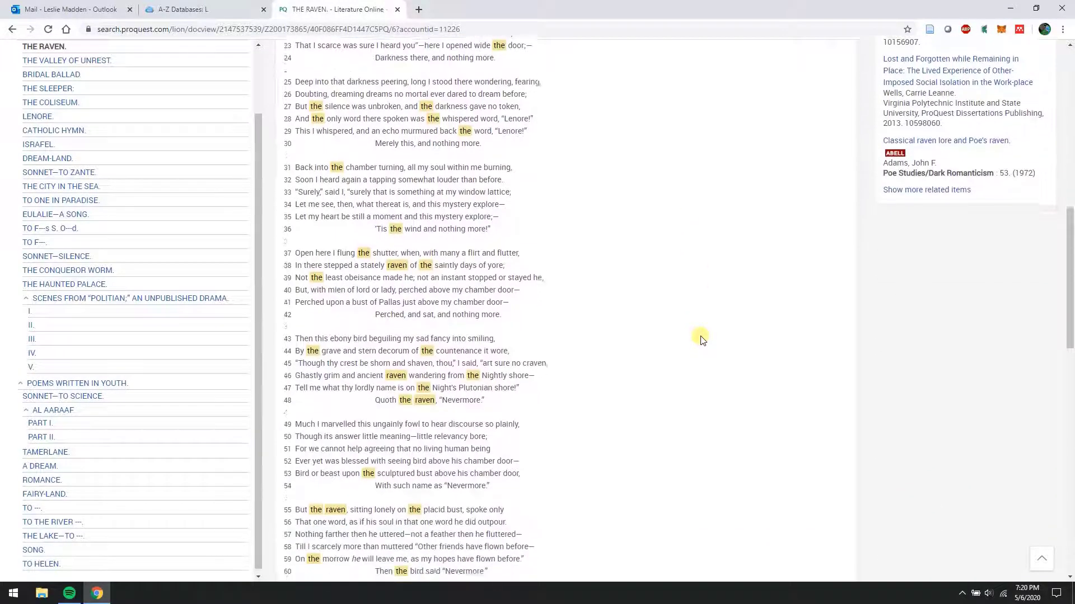
pyautogui.scroll(-1, 704, 345)
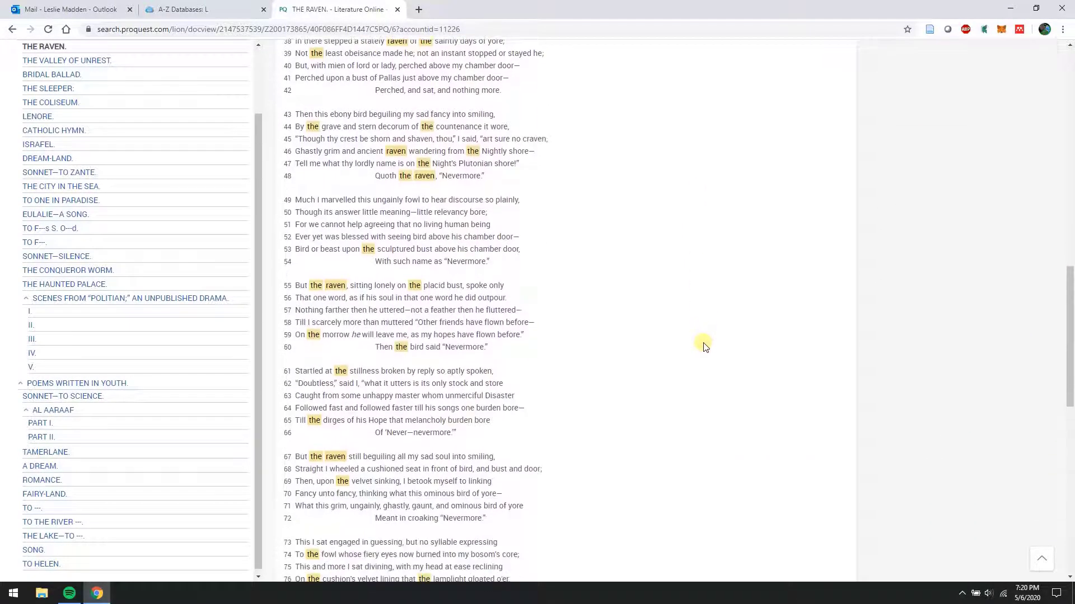
pyautogui.scroll(8, 704, 345)
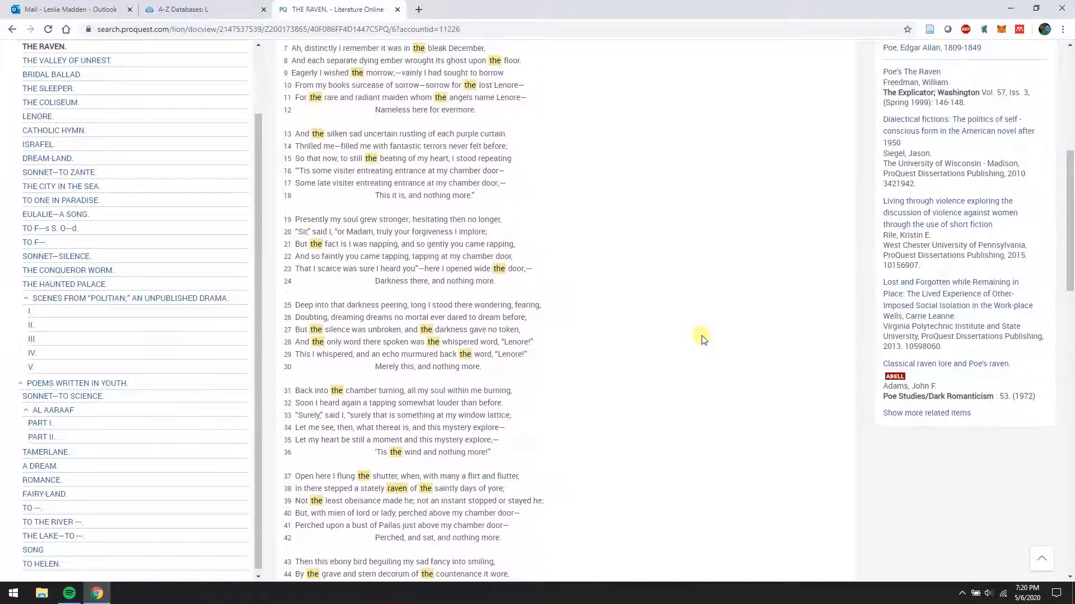
pyautogui.scroll(5, 704, 340)
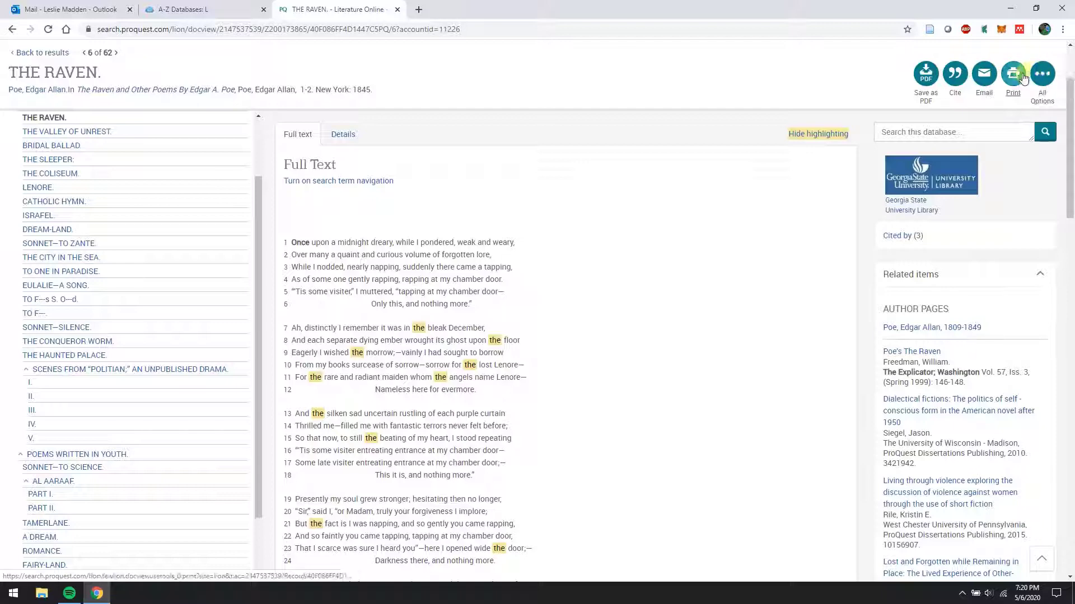
# - Return to the search results and remove the Primary Texts filter to show all content types
pyautogui.click(56, 54)
pyautogui.scroll(7, 638, 196)
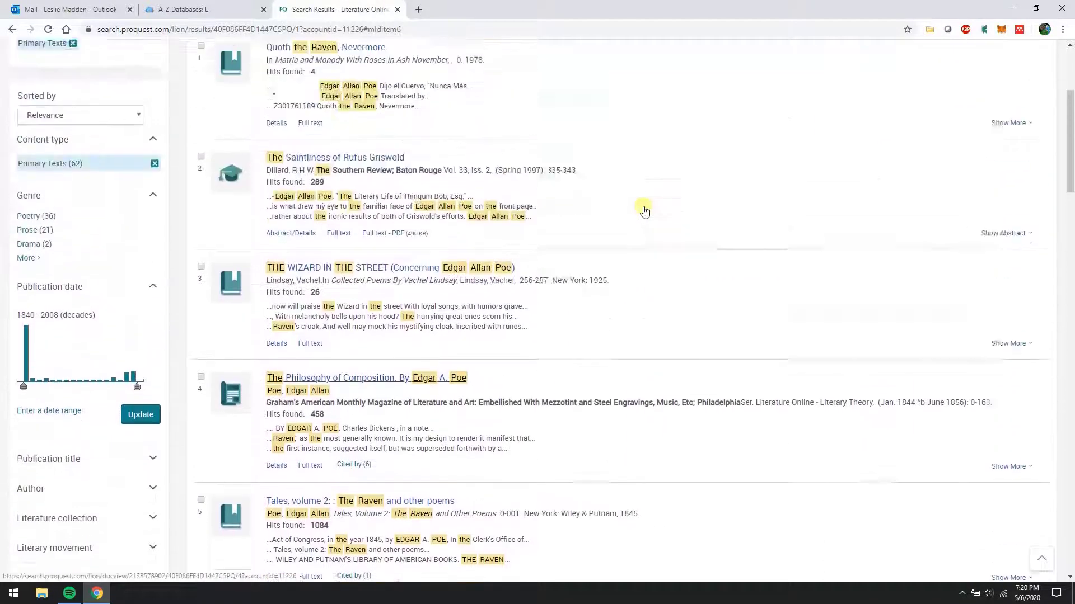
pyautogui.scroll(1, 644, 211)
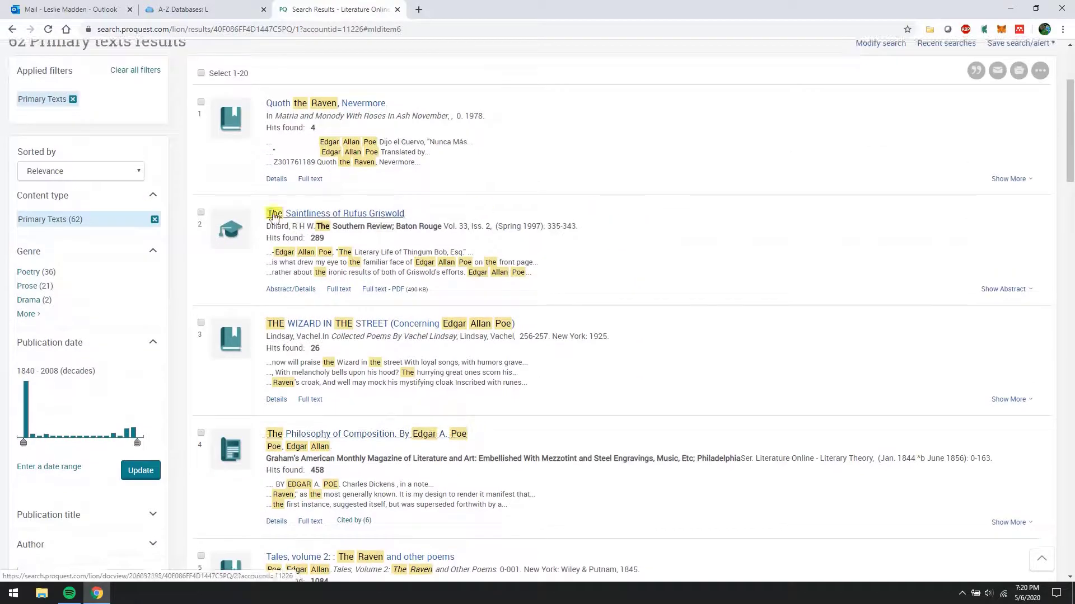
pyautogui.click(72, 99)
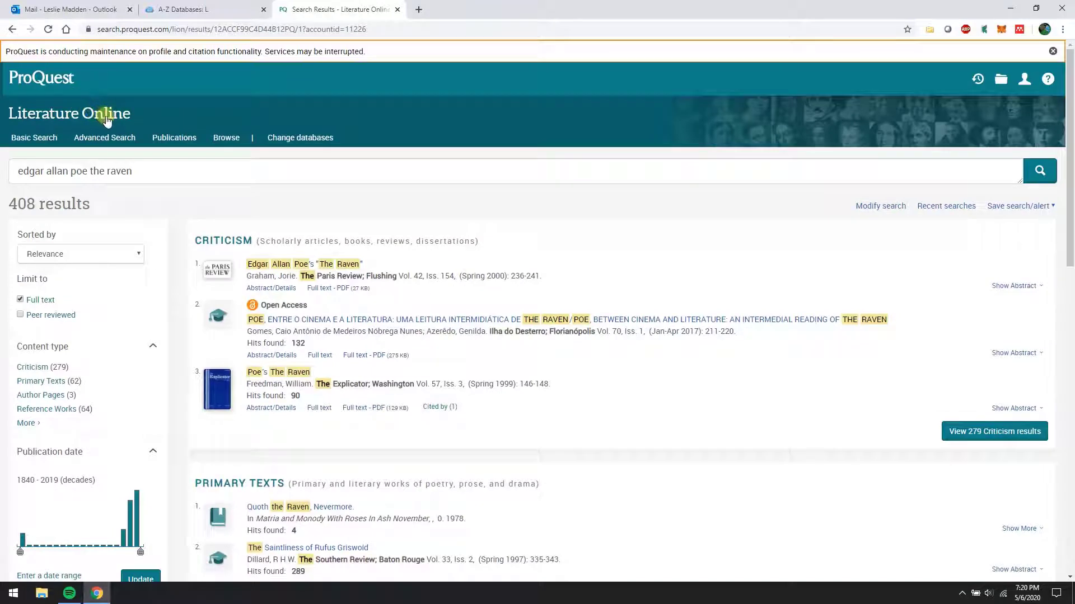
# - Open the author page for Edgar Allan Poe from the Author Pages results
pyautogui.scroll(-6, 759, 376)
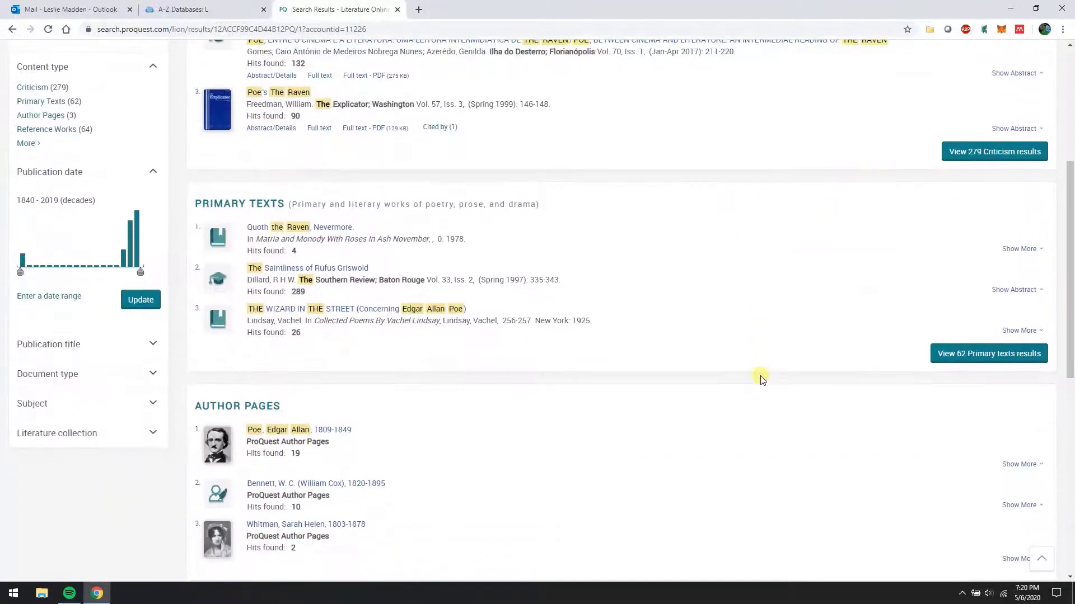
pyautogui.scroll(-1, 761, 380)
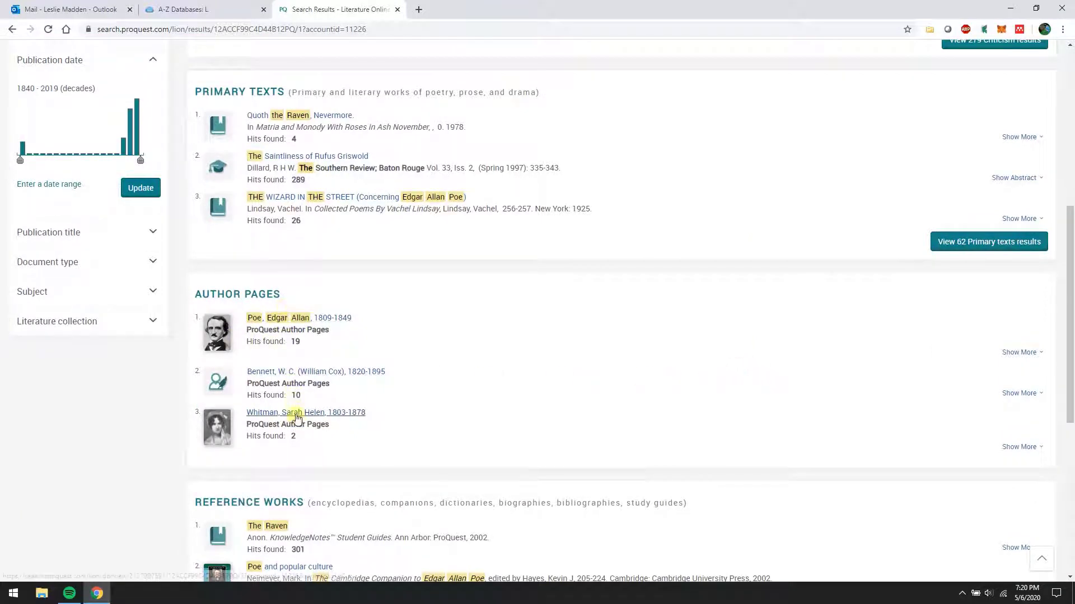
pyautogui.click(270, 319)
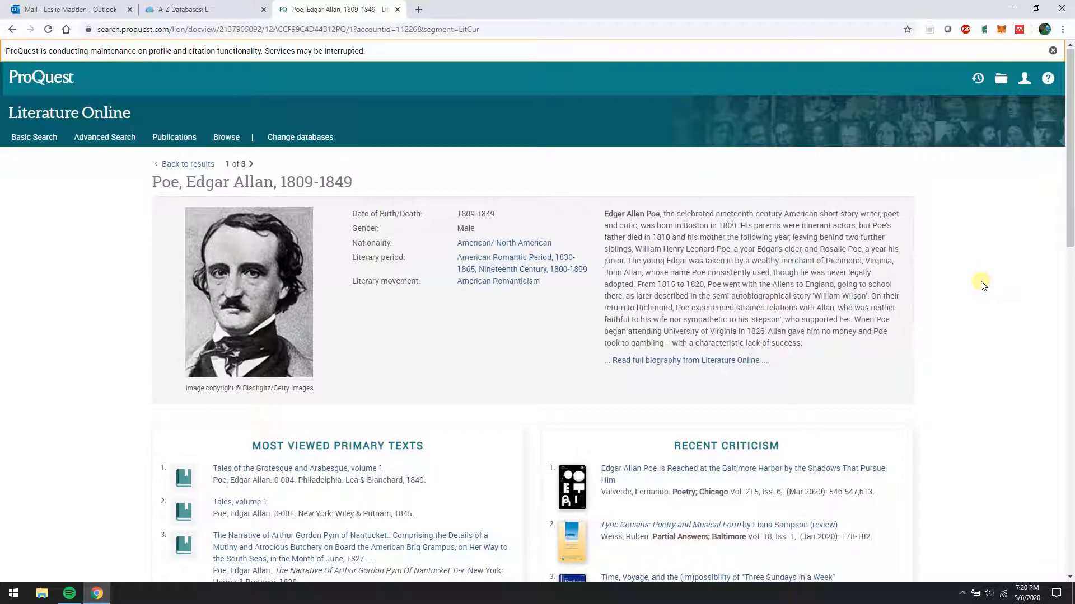
# - Examine the author page's biography, primary texts, recent criticism, criticism over time, reference works, related authors and videos
pyautogui.scroll(-6, 973, 342)
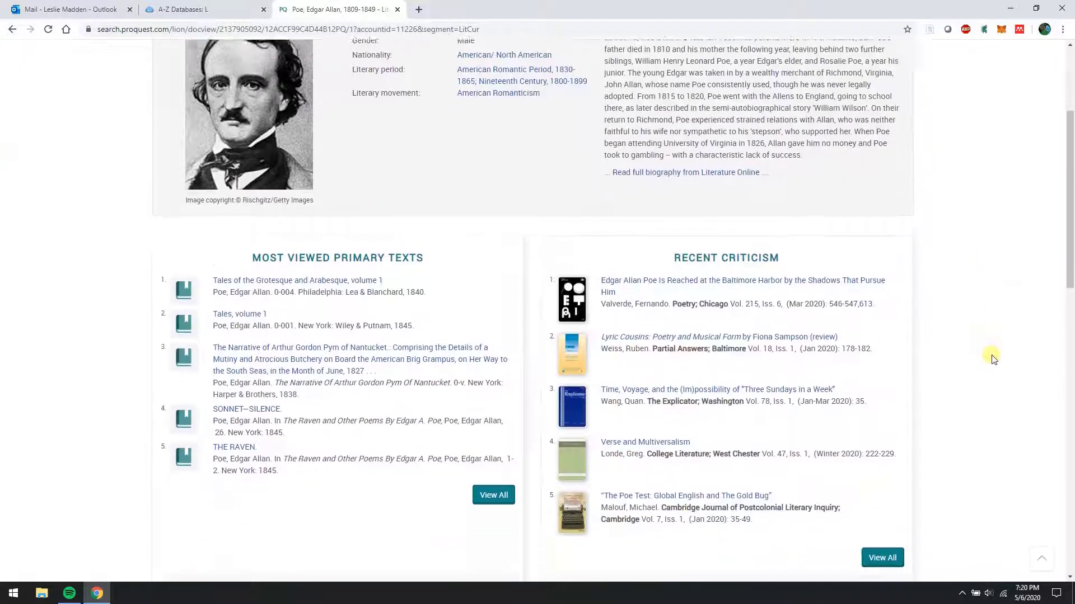
pyautogui.scroll(-5, 976, 331)
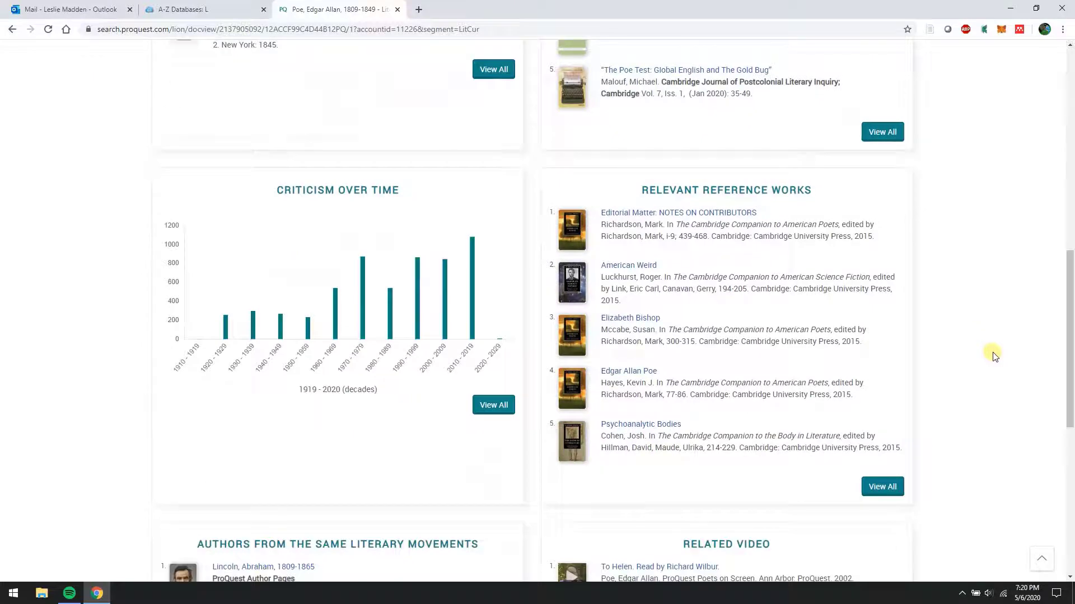
pyautogui.scroll(-7, 992, 355)
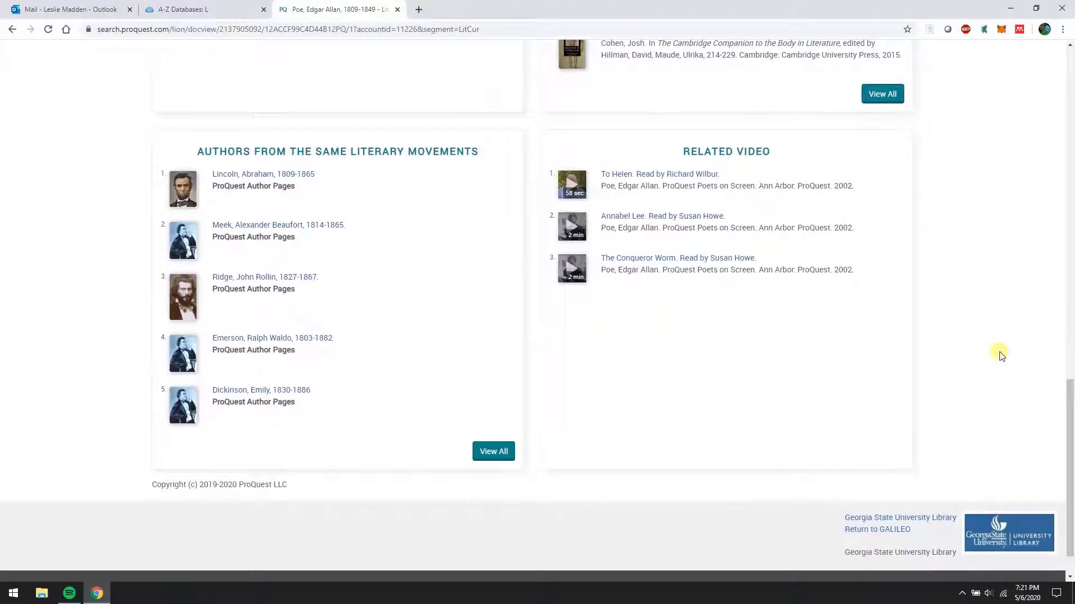
pyautogui.scroll(10, 1004, 350)
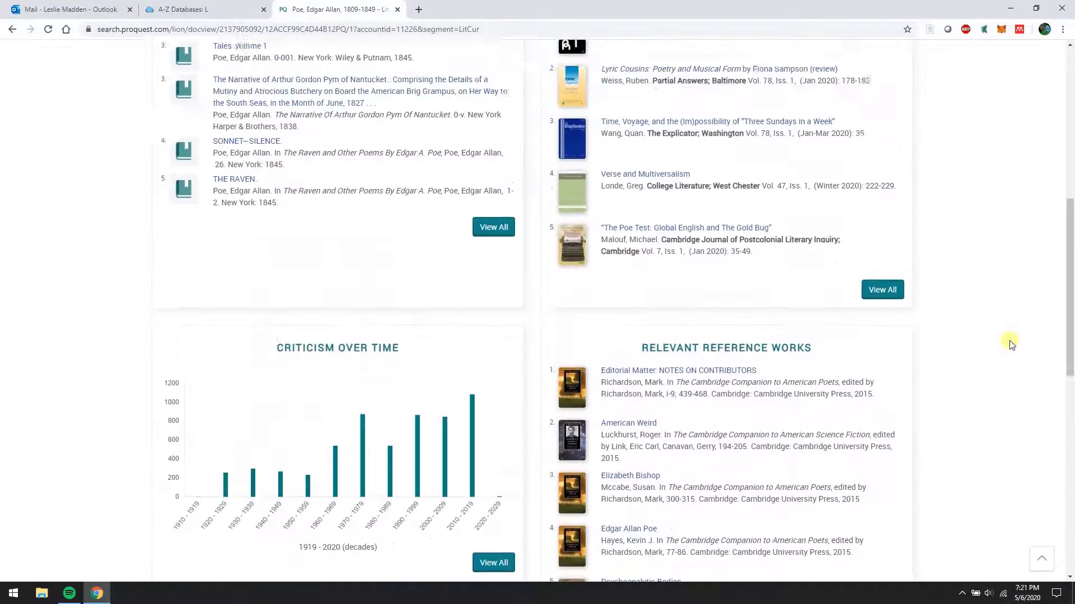
pyautogui.scroll(8, 1010, 344)
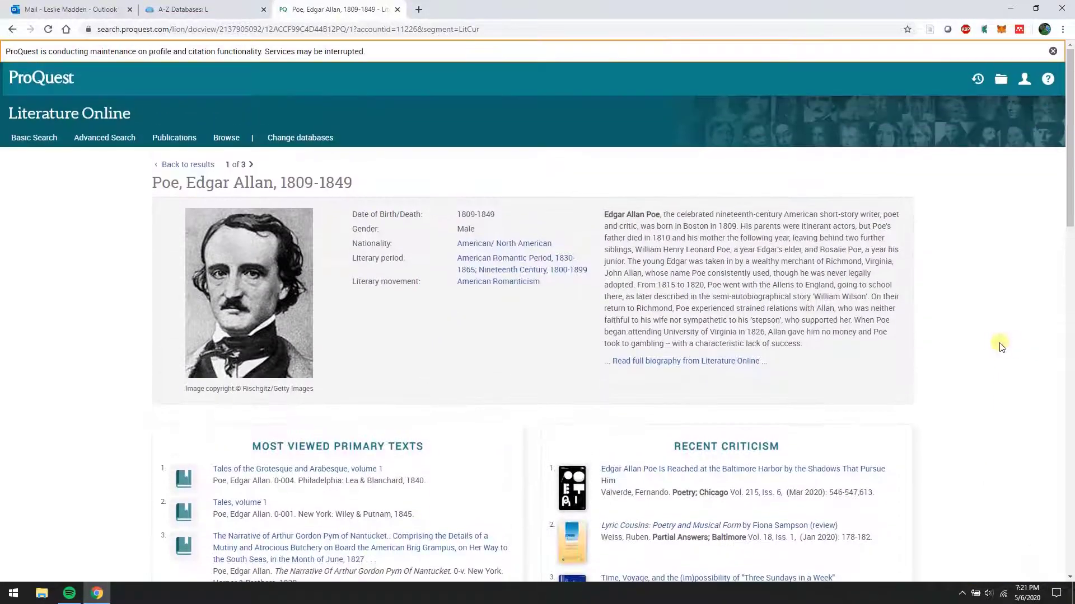
# - Go back to the results, open "Poe and popular culture" from the complete Reference Works list, and skim its full text
pyautogui.click(173, 165)
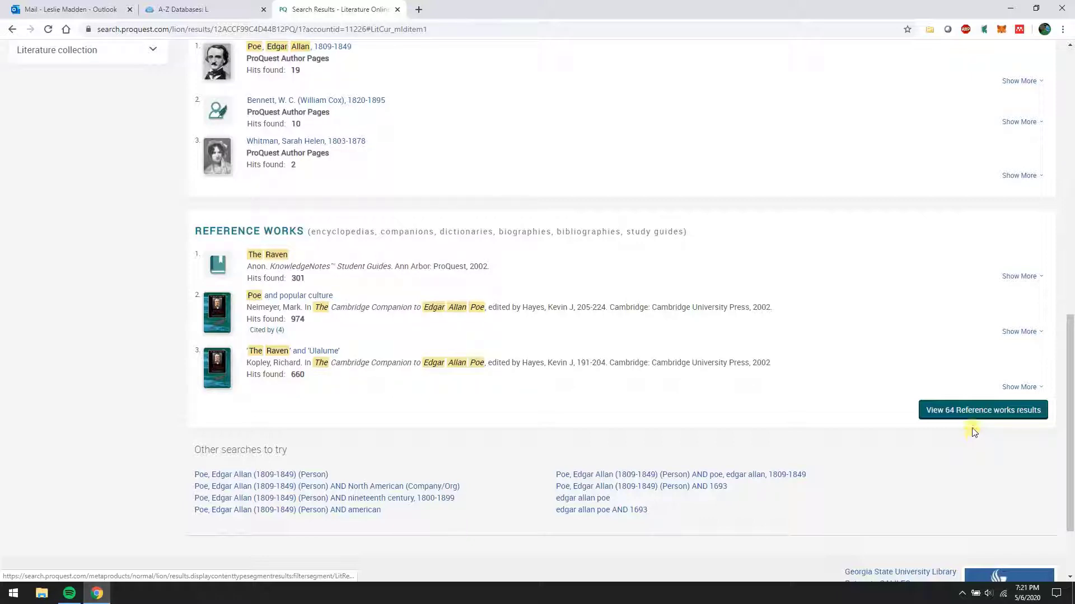
pyautogui.click(972, 409)
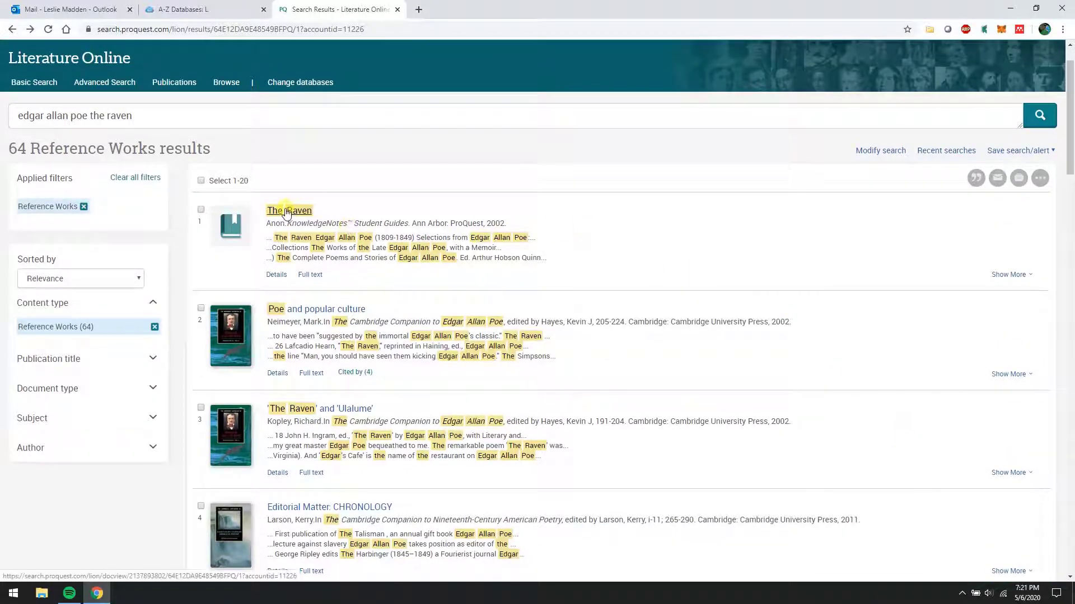
pyautogui.click(290, 309)
pyautogui.scroll(-10, 1022, 322)
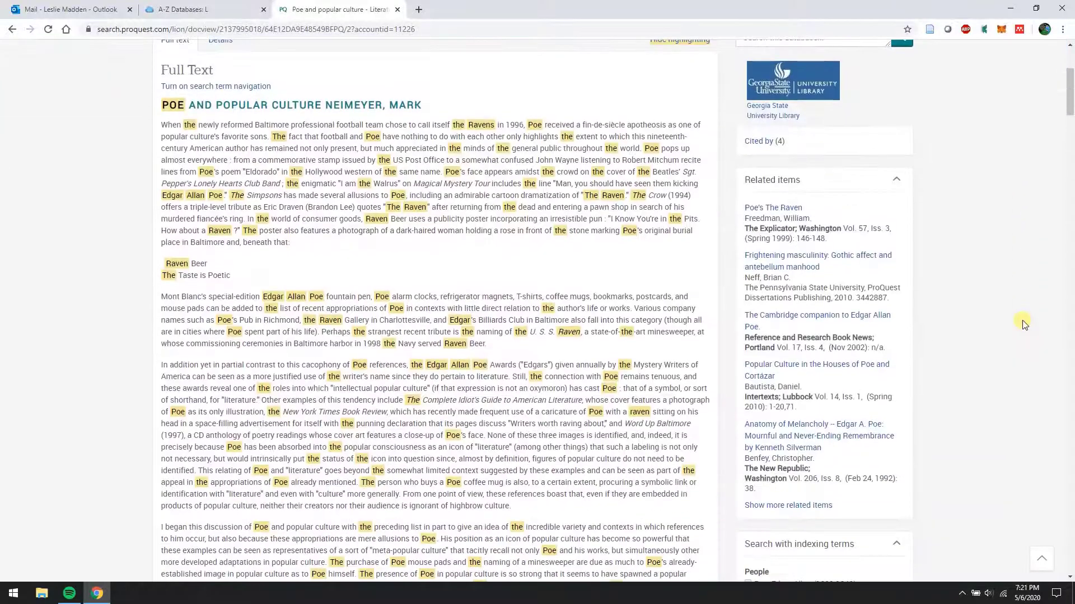
pyautogui.scroll(8, 1022, 323)
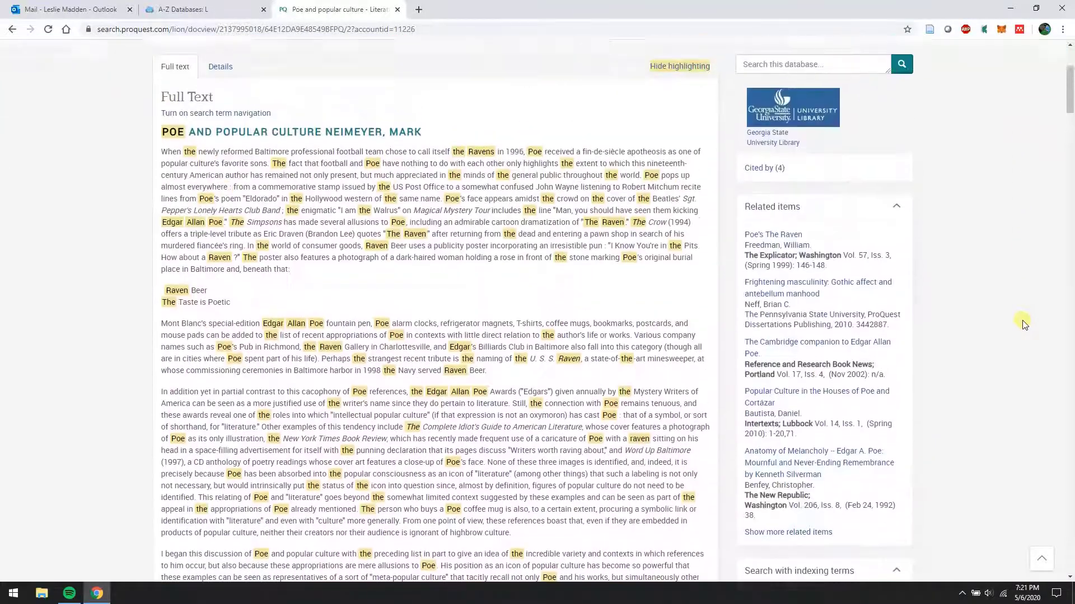